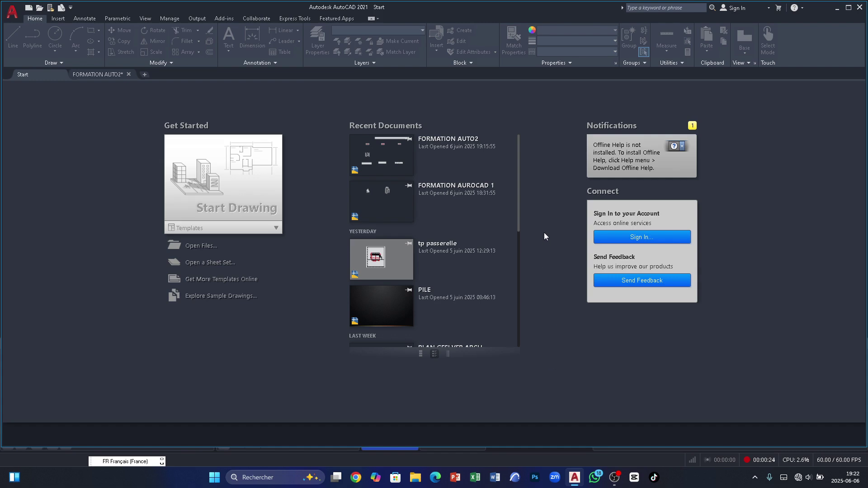
# Open the FORMATION AUTO2 drawing and examine the Exercice 1 views in the Niveau élémentaire section.
pyautogui.click(388, 156)
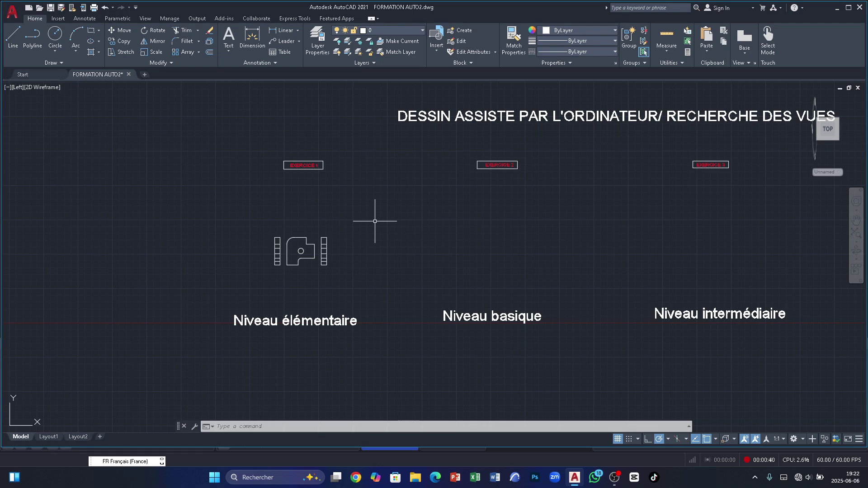
pyautogui.scroll(-2, 140, 193)
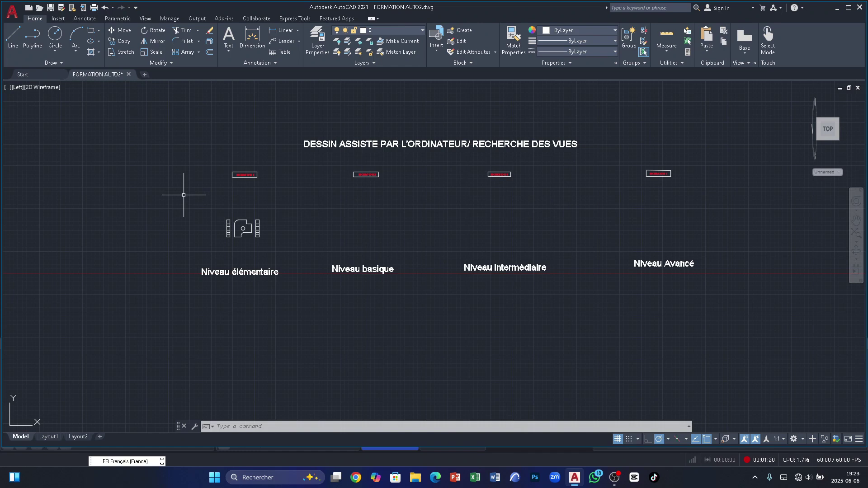
pyautogui.scroll(4, 210, 236)
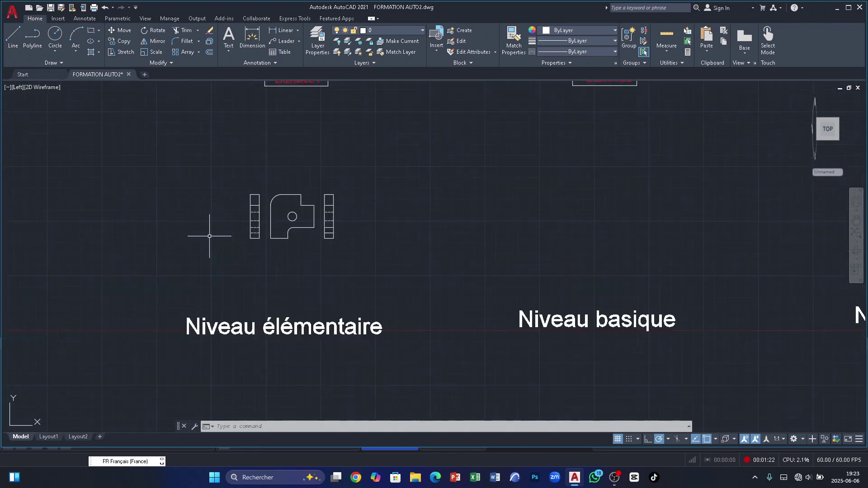
pyautogui.scroll(2, 272, 191)
pyautogui.scroll(-2, 228, 305)
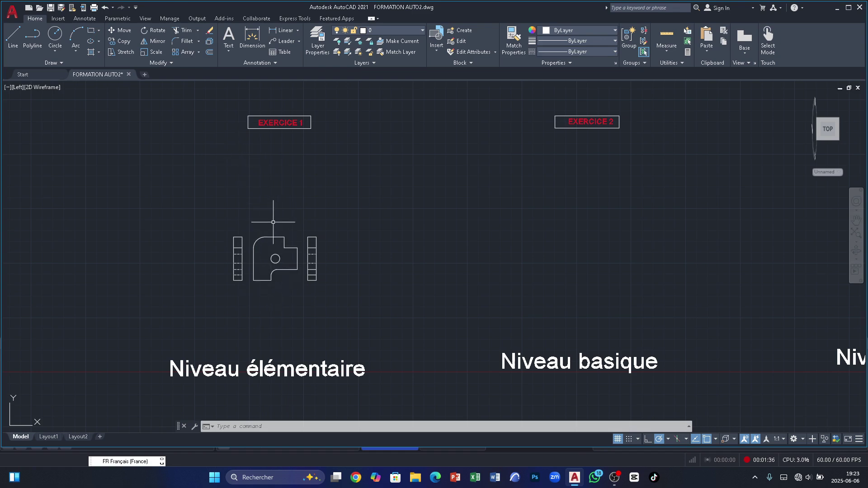
pyautogui.scroll(2, 267, 220)
pyautogui.scroll(2, 267, 220)
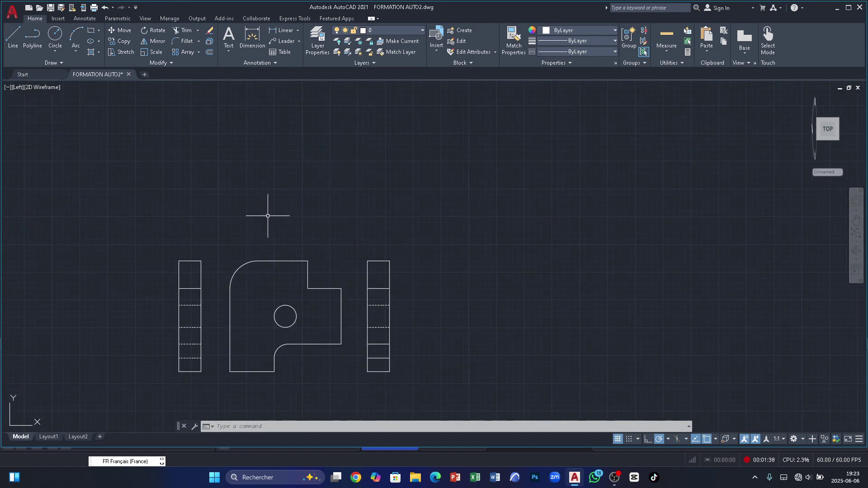
pyautogui.scroll(-2, 269, 216)
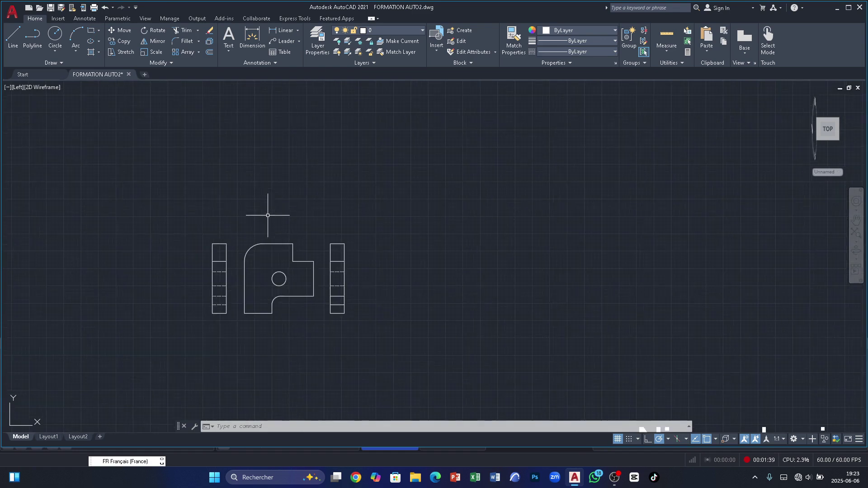
# Draw a horizontal line above the front view, aligned with its outer vertical edges so it spans the full width.
pyautogui.click(17, 36)
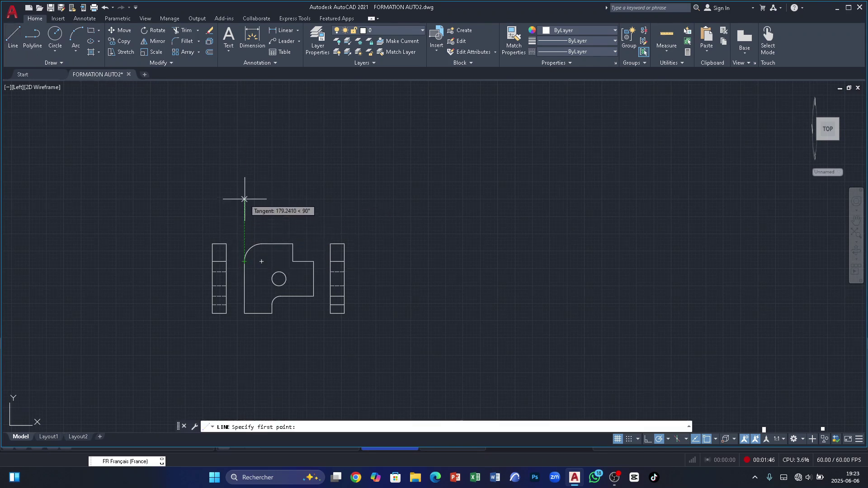
pyautogui.press('Escape')
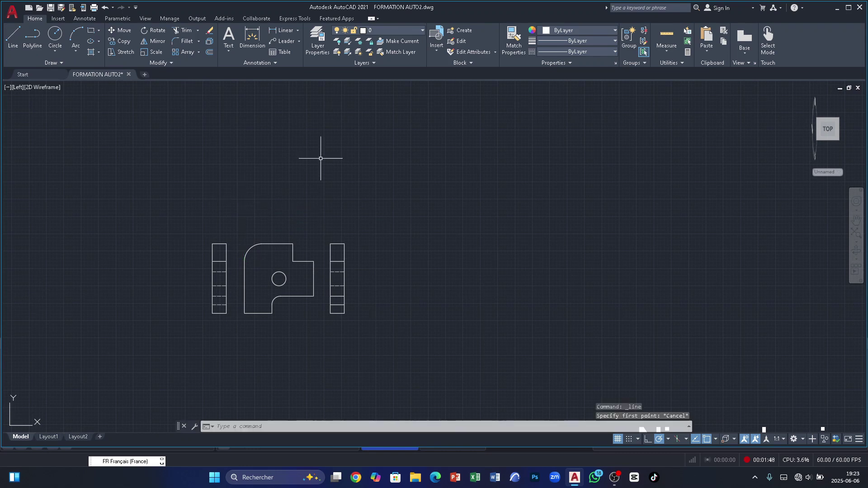
pyautogui.click(13, 36)
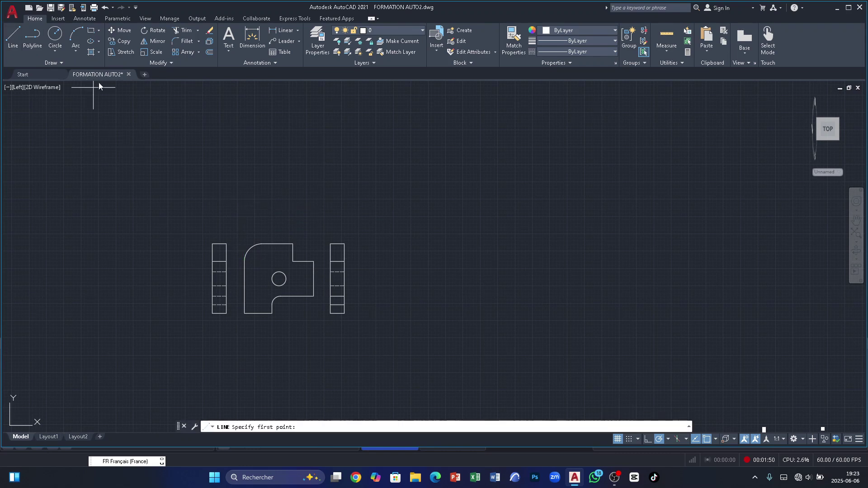
pyautogui.click(244, 225)
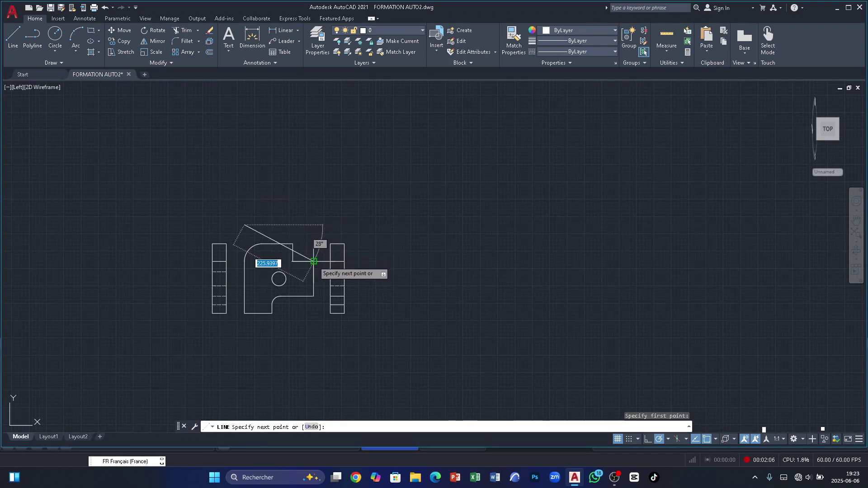
pyautogui.click(313, 225)
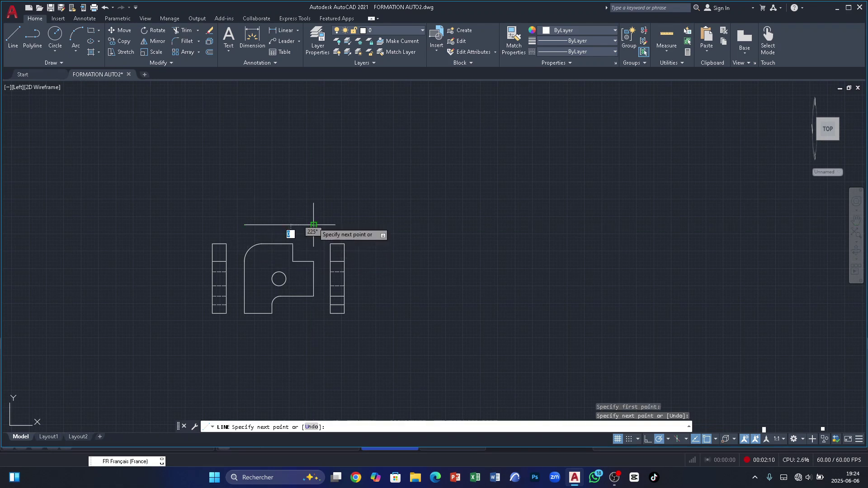
pyautogui.press('Return')
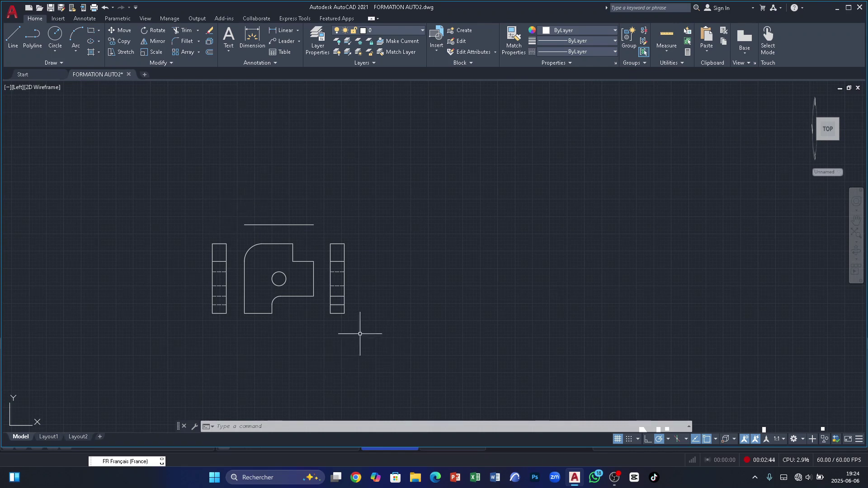
# Measure the width of the side view to the right of the front view along its bottom edge.
pyautogui.scroll(2, 330, 318)
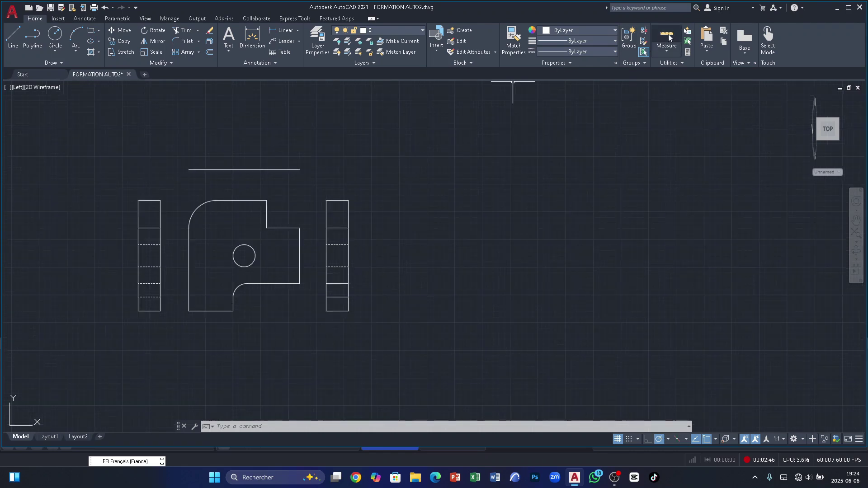
pyautogui.click(672, 56)
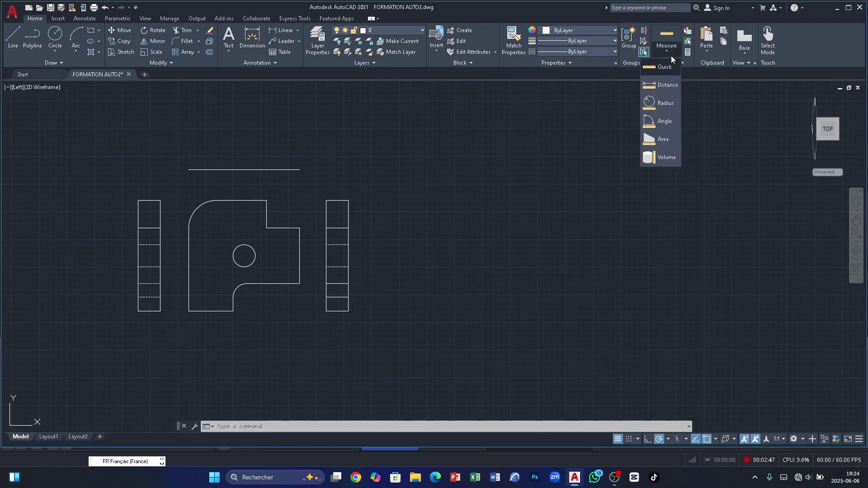
pyautogui.click(664, 85)
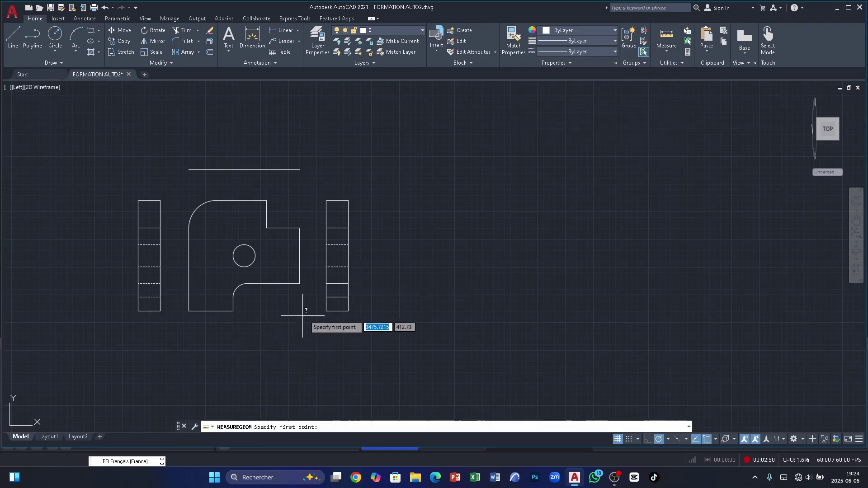
pyautogui.click(327, 311)
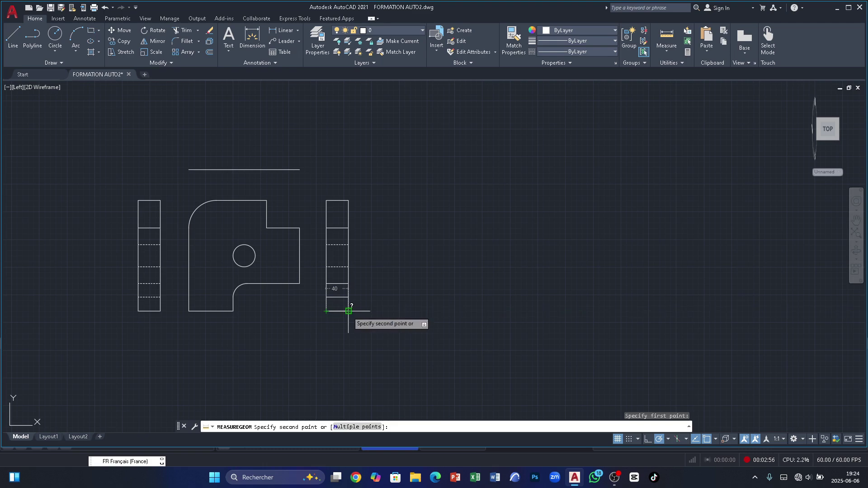
pyautogui.press('Escape')
pyautogui.scroll(2, 181, 147)
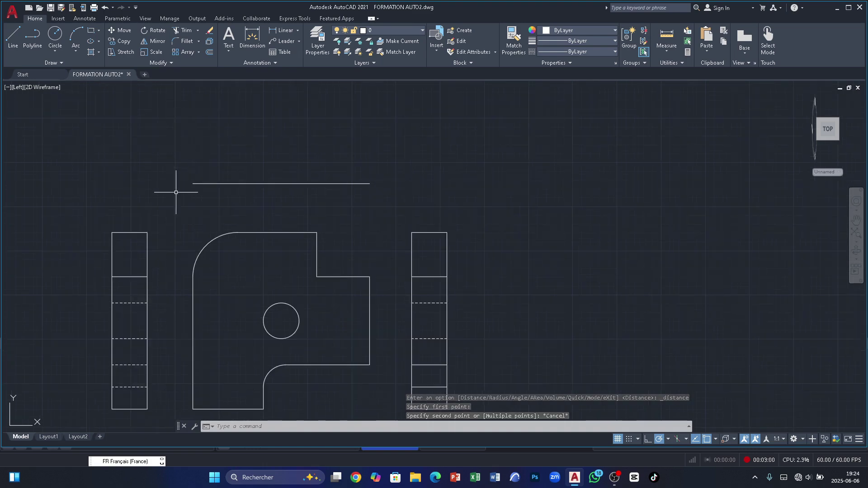
pyautogui.scroll(-2, 402, 228)
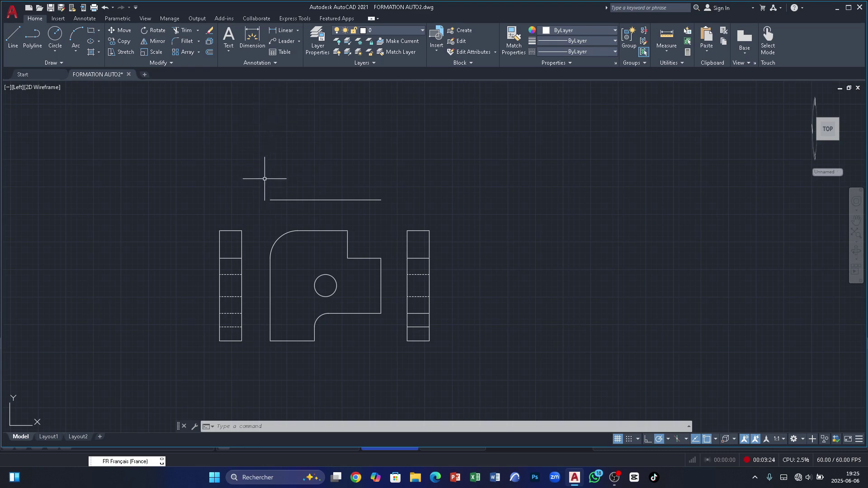
# Close the outline above the front view into a rectangle 40 high, drawing its two sides and top edge from the horizontal line.
pyautogui.click(8, 40)
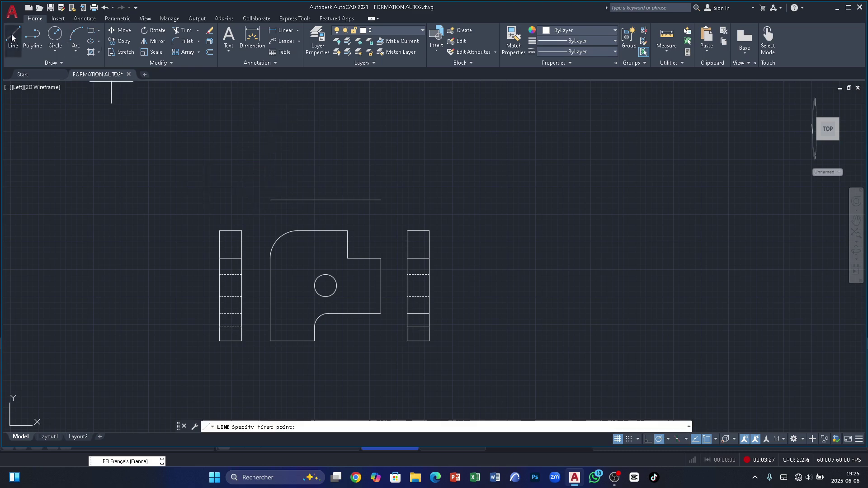
pyautogui.click(270, 200)
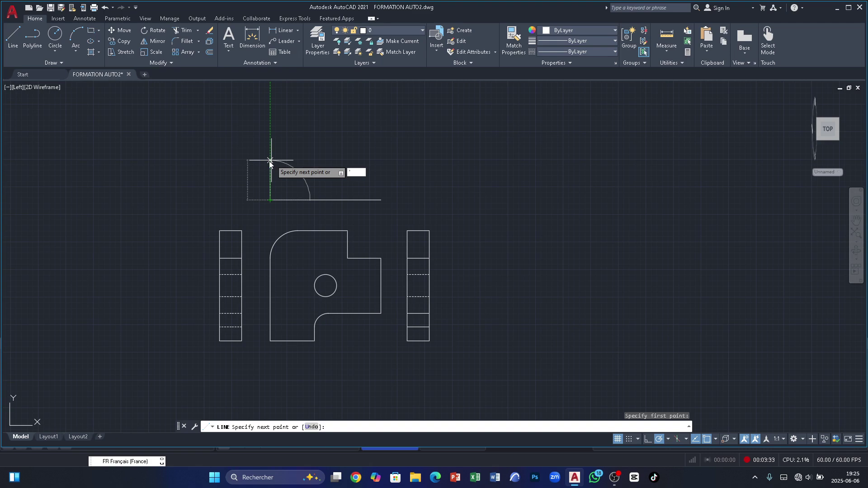
pyautogui.write('40')
pyautogui.press('Return')
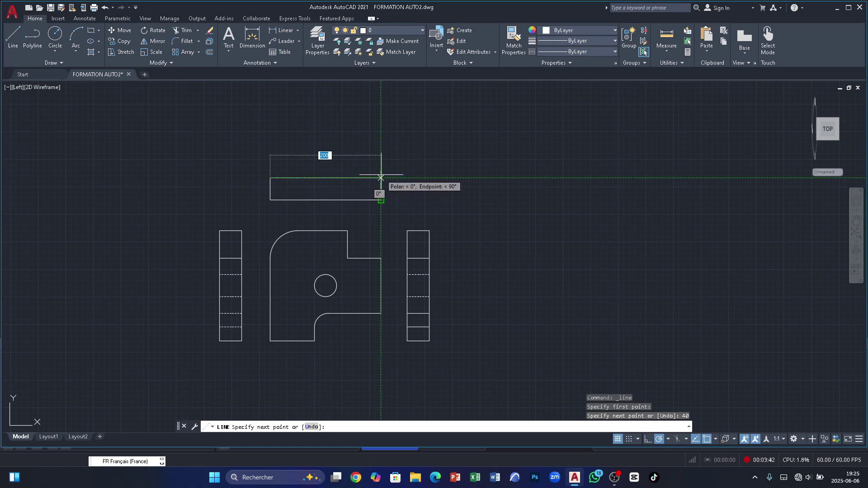
pyautogui.click(381, 178)
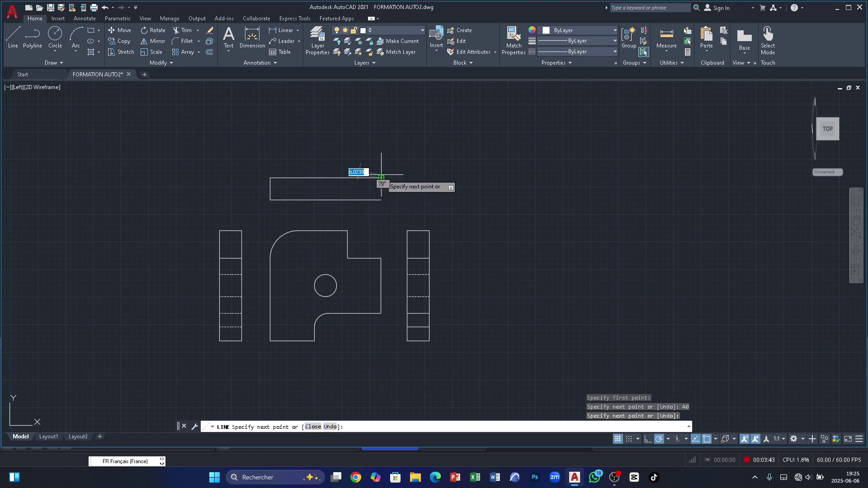
pyautogui.click(381, 199)
pyautogui.press('Return')
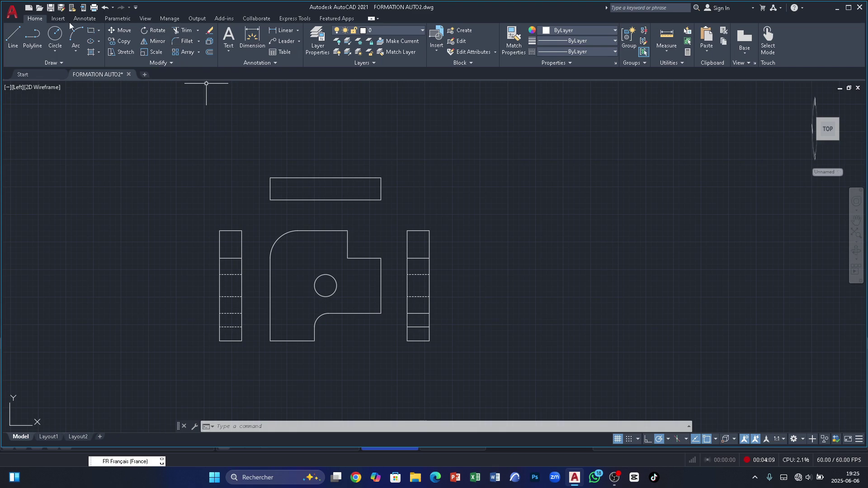
# Draw a vertical line across the upper rectangle, projected from the vertical edge of the front view's upper-right notch.
pyautogui.click(15, 35)
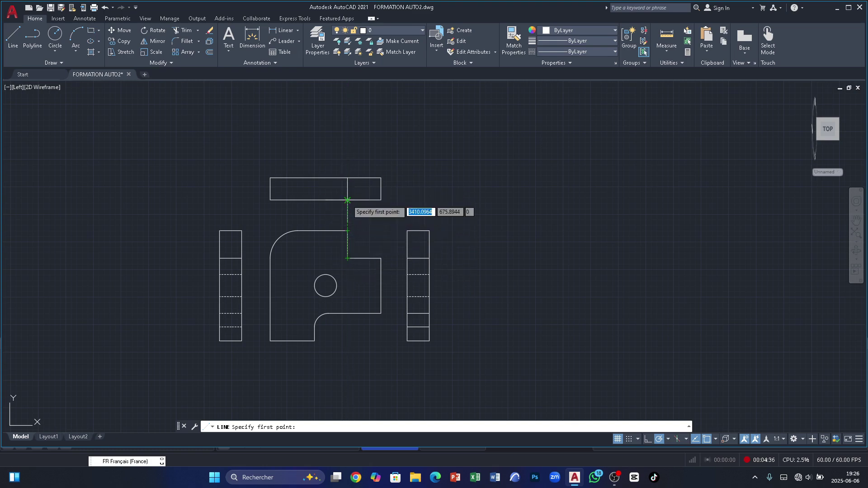
pyautogui.click(347, 200)
pyautogui.click(347, 178)
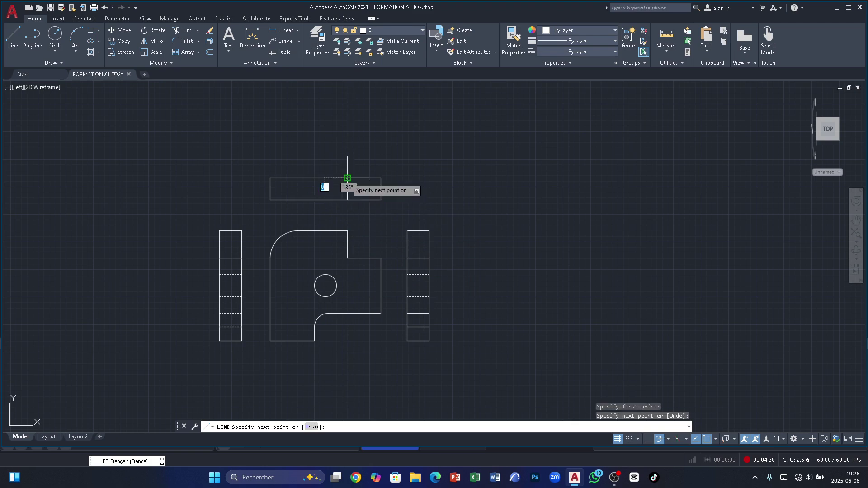
pyautogui.press('Return')
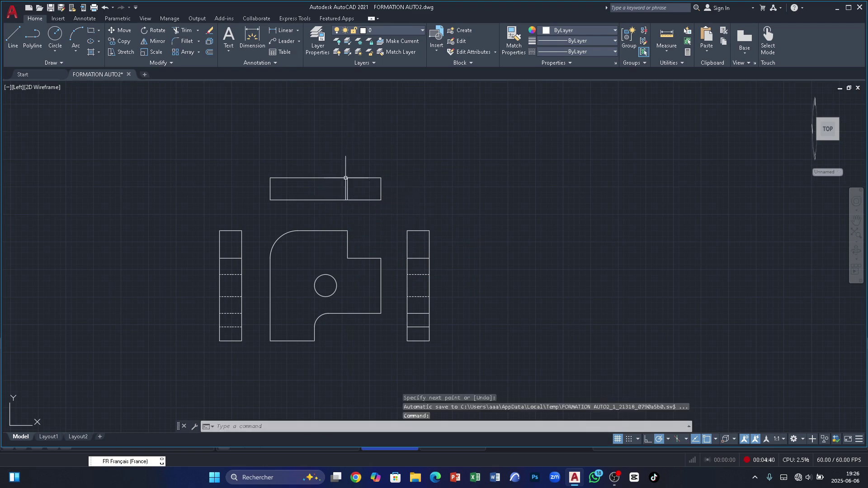
# Draw a vertical line across the upper rectangle, projected from the top endpoint of the front view's large rounded corner.
pyautogui.click(10, 37)
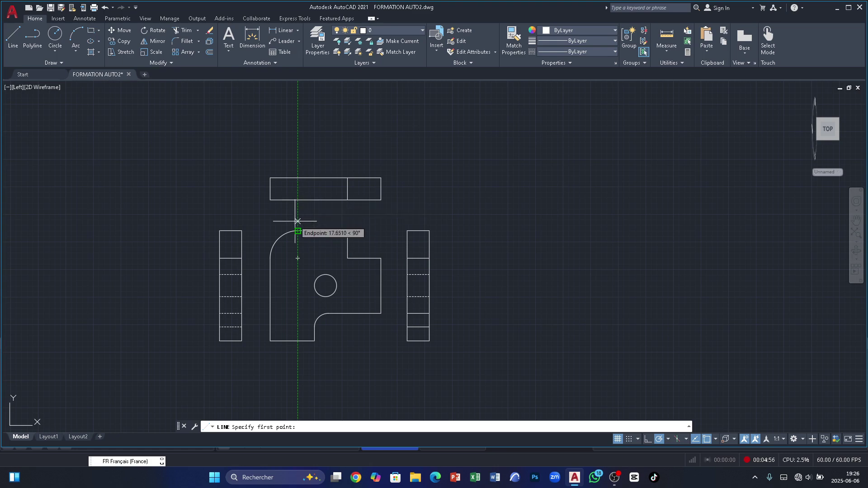
pyautogui.click(298, 200)
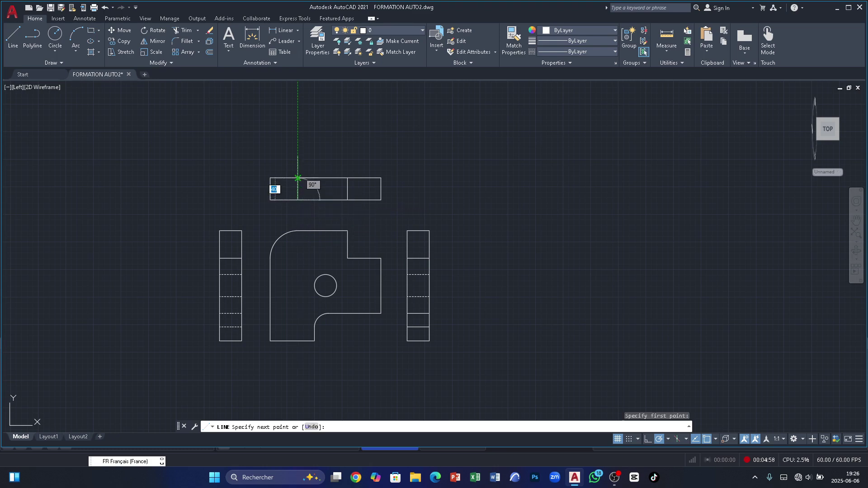
pyautogui.click(298, 178)
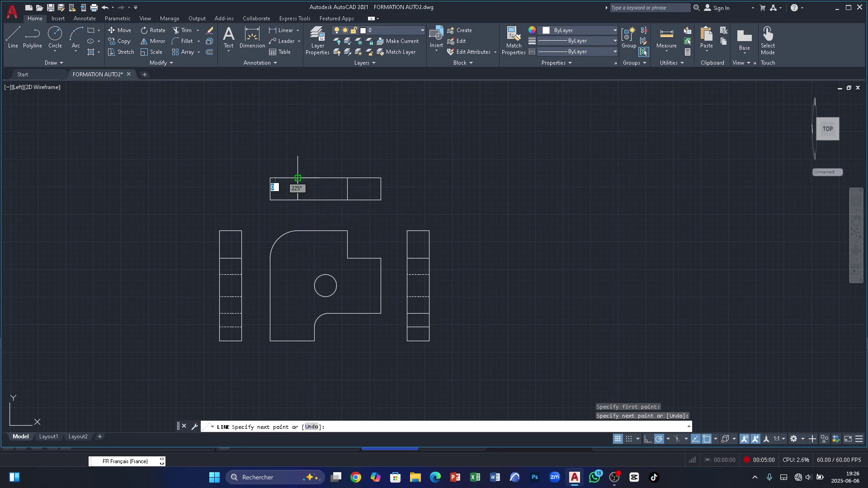
pyautogui.press('Return')
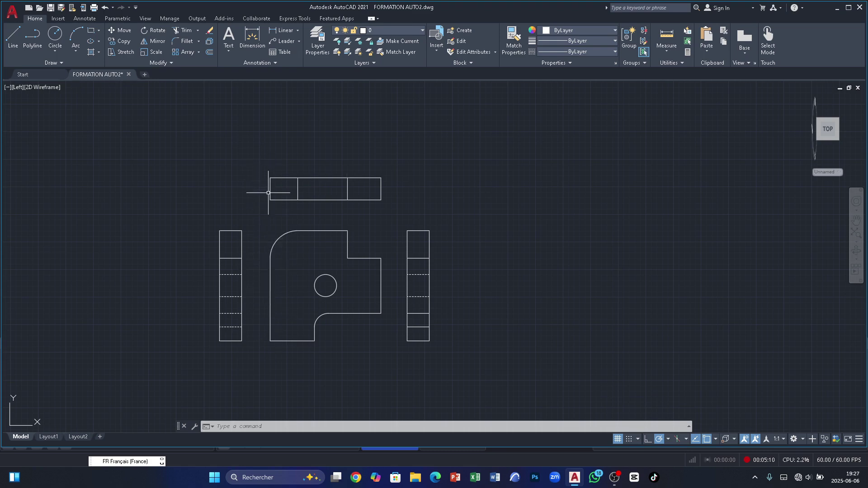
pyautogui.scroll(6, 269, 188)
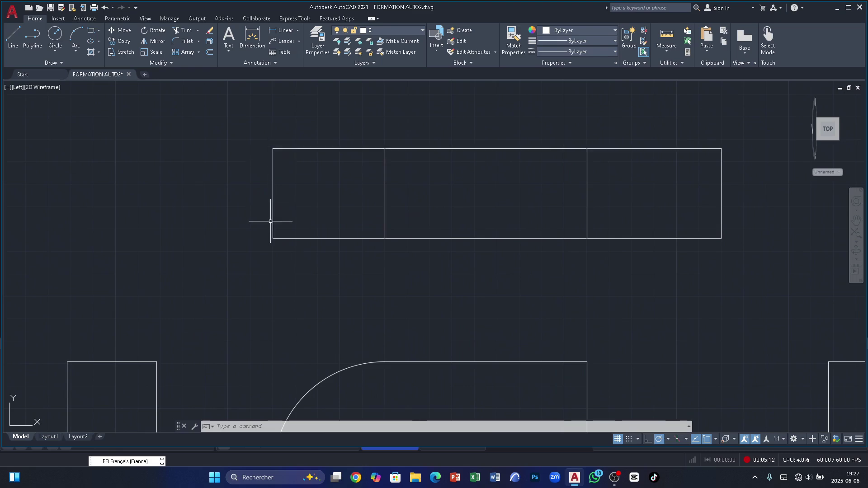
pyautogui.scroll(-6, 275, 176)
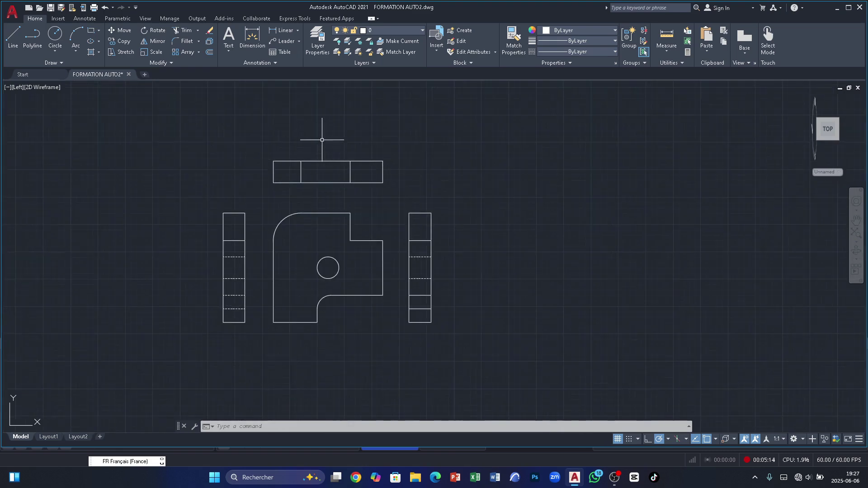
pyautogui.scroll(4, 322, 140)
pyautogui.scroll(-2, 307, 141)
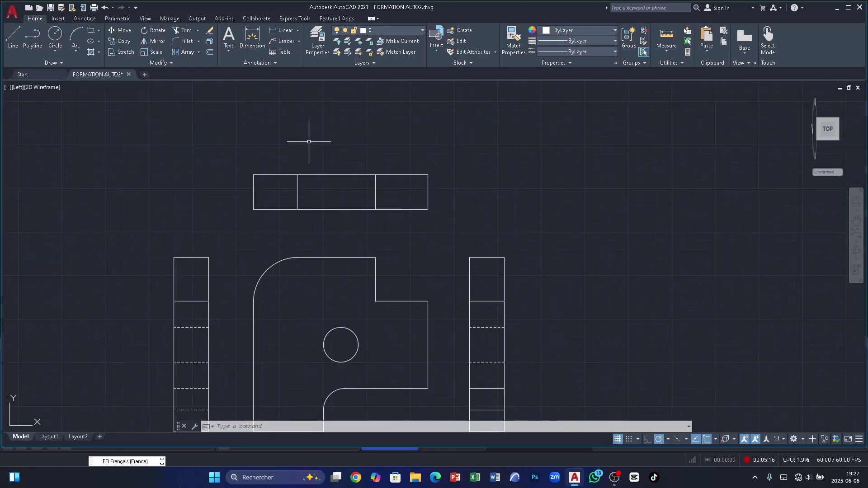
pyautogui.scroll(-2, 309, 142)
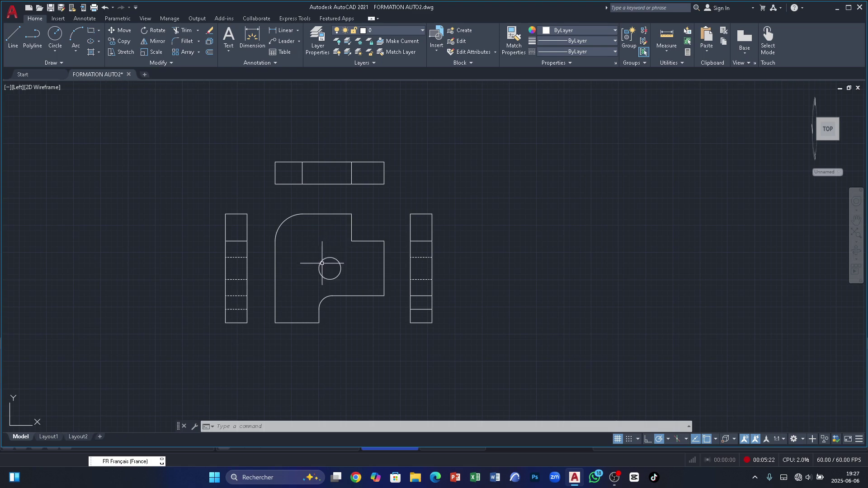
pyautogui.scroll(2, 325, 260)
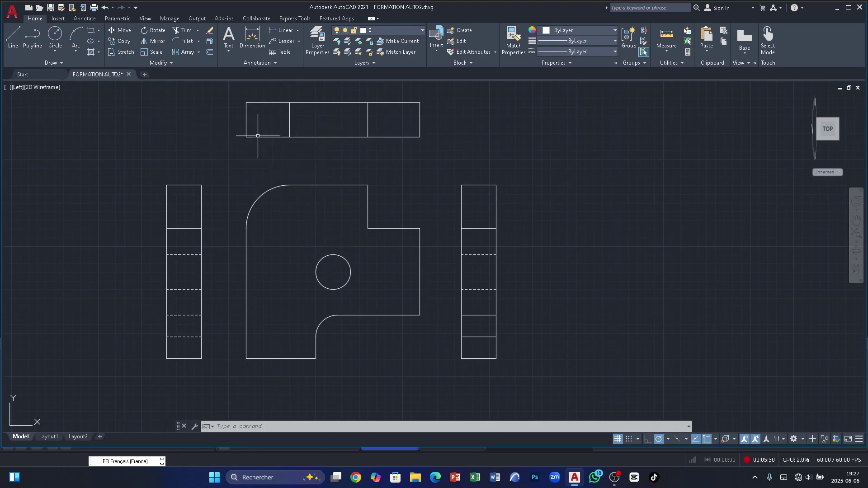
# Draw two vertical lines from the circle's left and right quadrants up to the top edge of the upper rectangle.
pyautogui.click(12, 36)
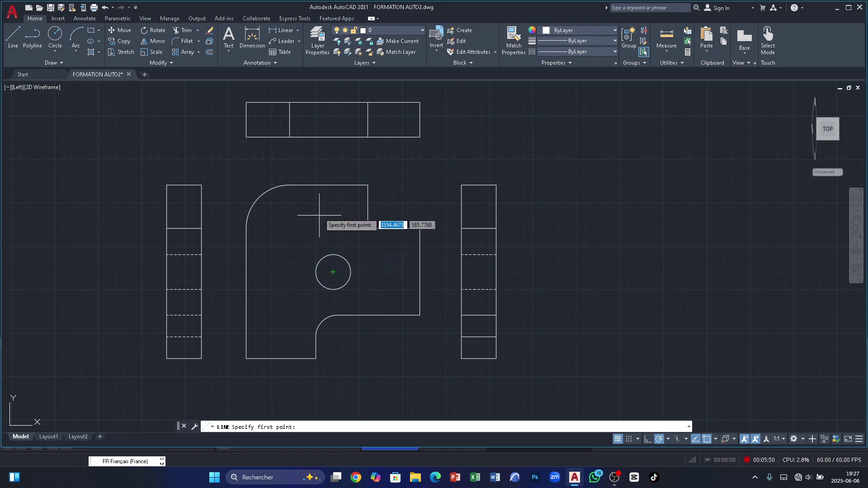
pyautogui.click(315, 272)
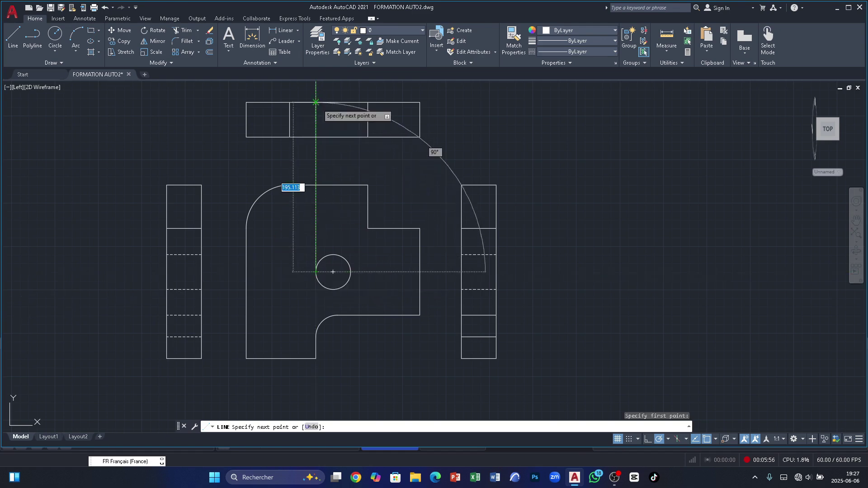
pyautogui.click(317, 104)
pyautogui.press('Return')
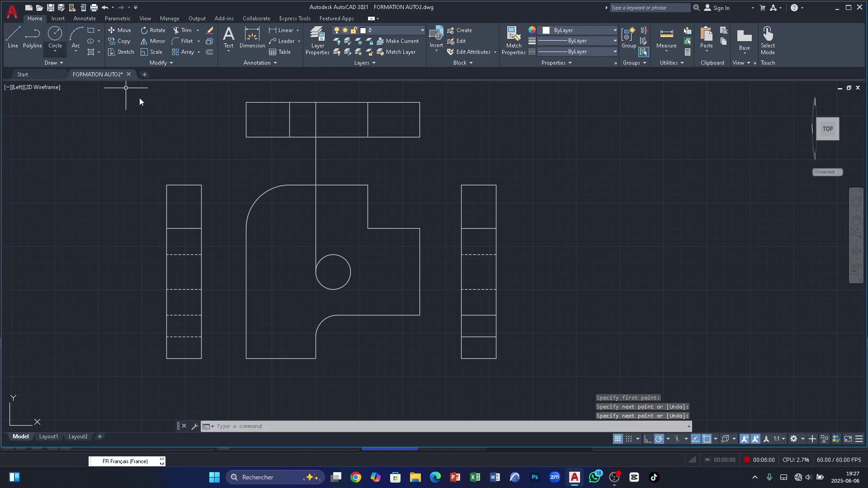
pyautogui.click(13, 37)
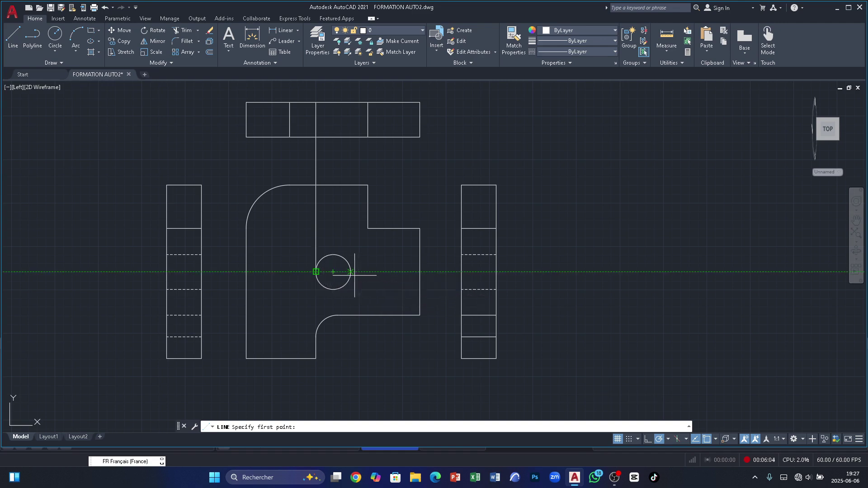
pyautogui.click(333, 272)
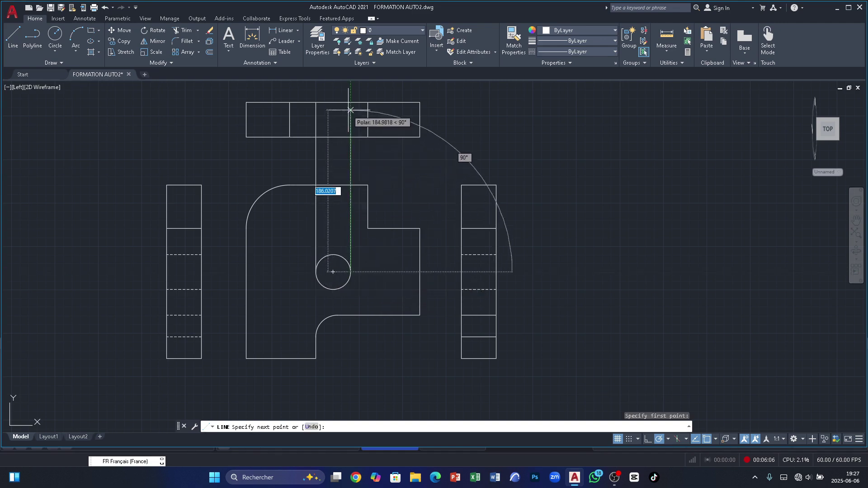
pyautogui.click(350, 102)
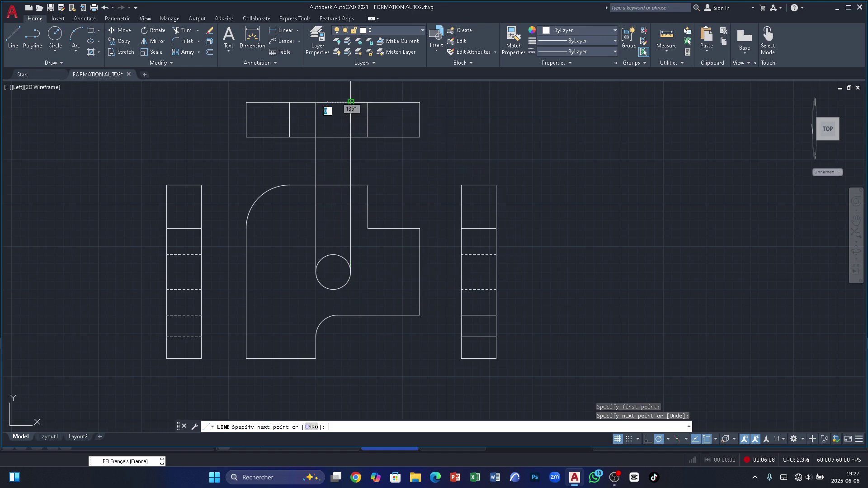
pyautogui.press('Return')
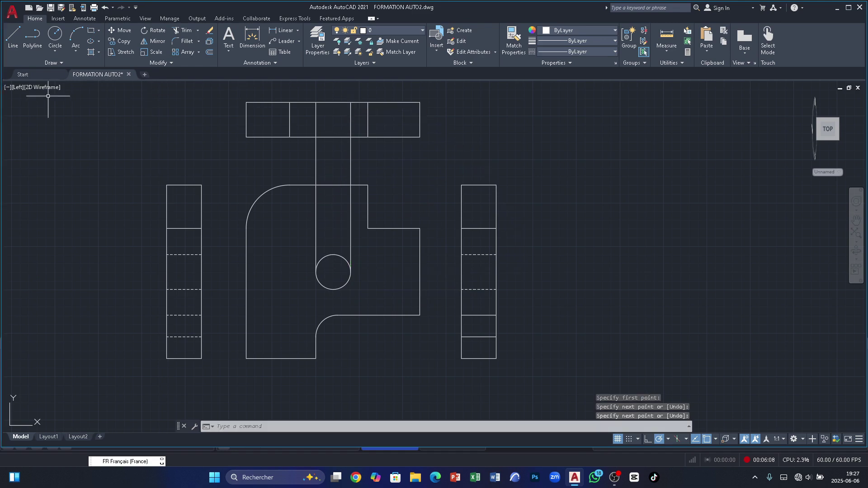
# Trim the two circle projection lines so only their segments inside the upper rectangle remain.
pyautogui.click(181, 30)
pyautogui.click(384, 158)
pyautogui.click(289, 156)
pyautogui.press('Return')
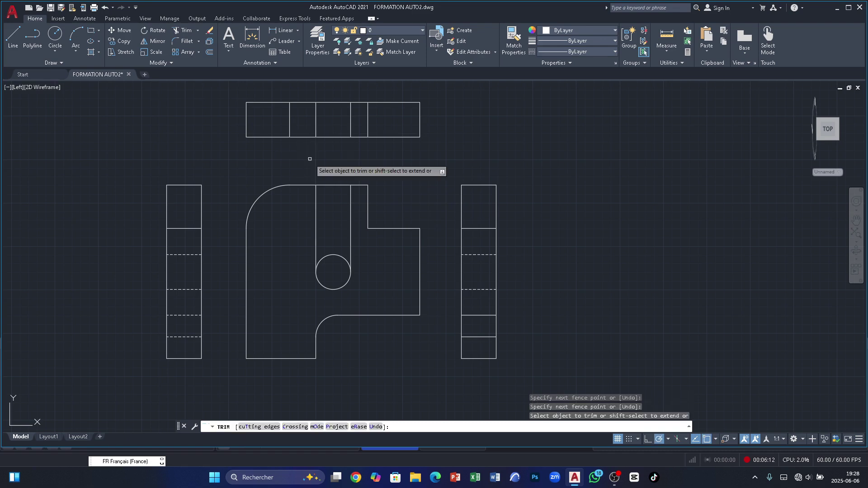
pyautogui.moveTo(361, 223); pyautogui.dragTo(307, 221)
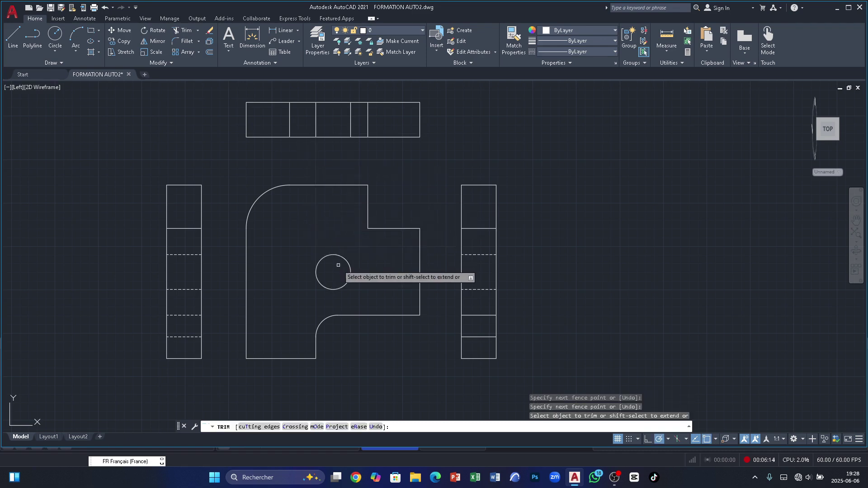
pyautogui.scroll(-2, 342, 241)
pyautogui.scroll(2, 343, 160)
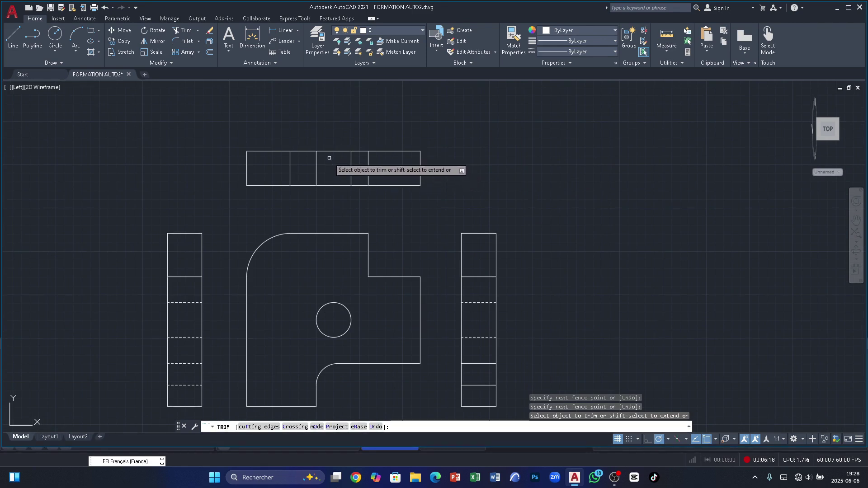
pyautogui.scroll(4, 327, 158)
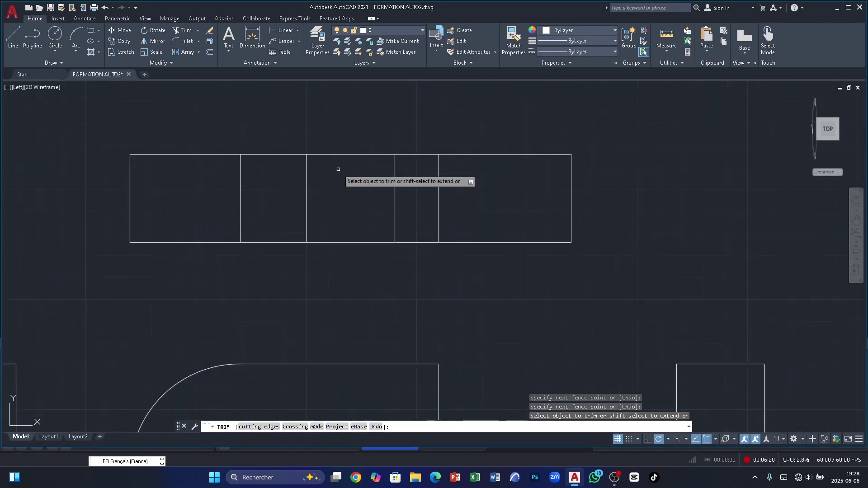
pyautogui.scroll(-4, 339, 185)
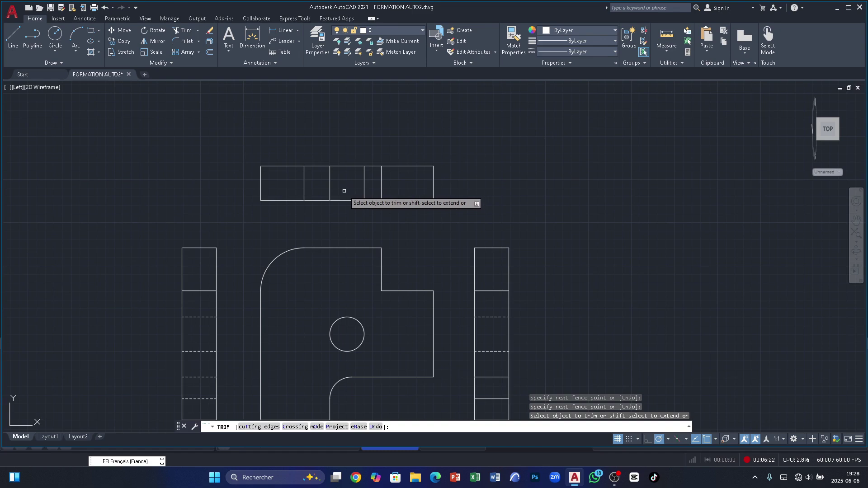
pyautogui.scroll(2, 344, 190)
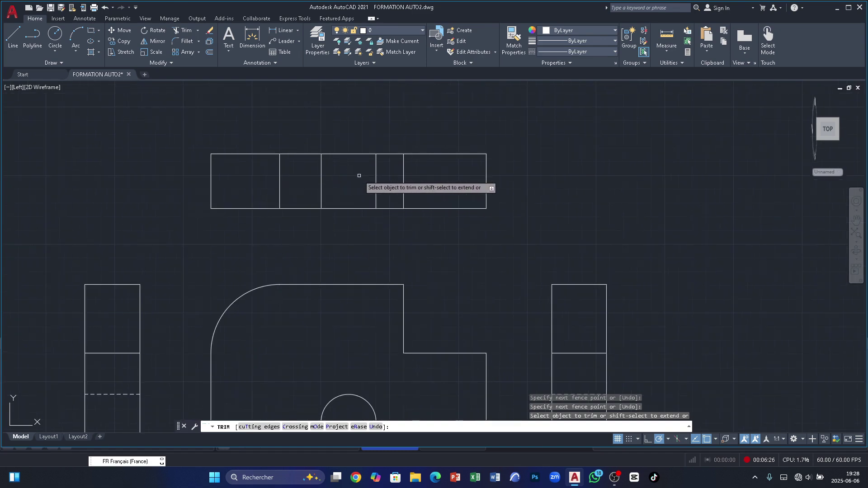
pyautogui.press('Escape')
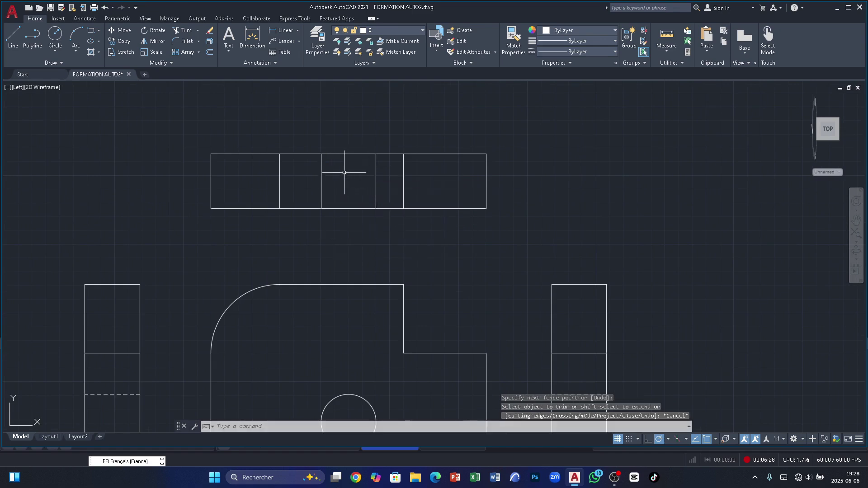
# Set the linetype of the two circle projection lines in the upper rectangle to HIDDEN2.
pyautogui.scroll(2, 322, 149)
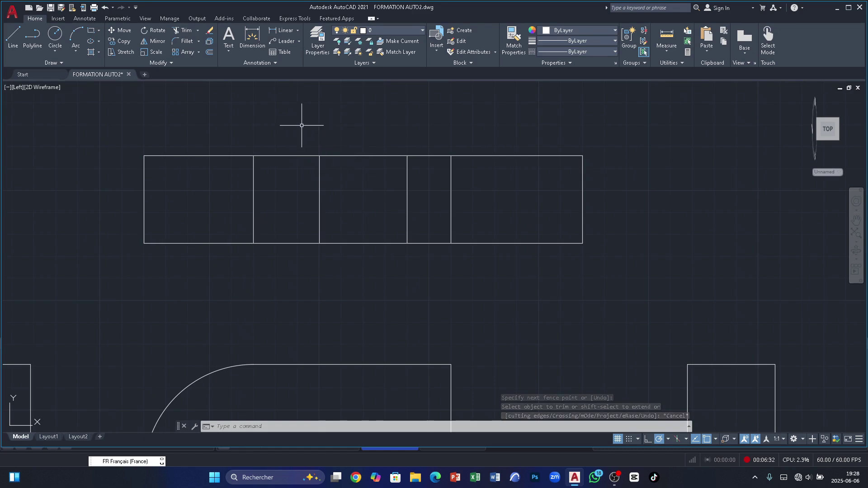
pyautogui.scroll(2, 307, 147)
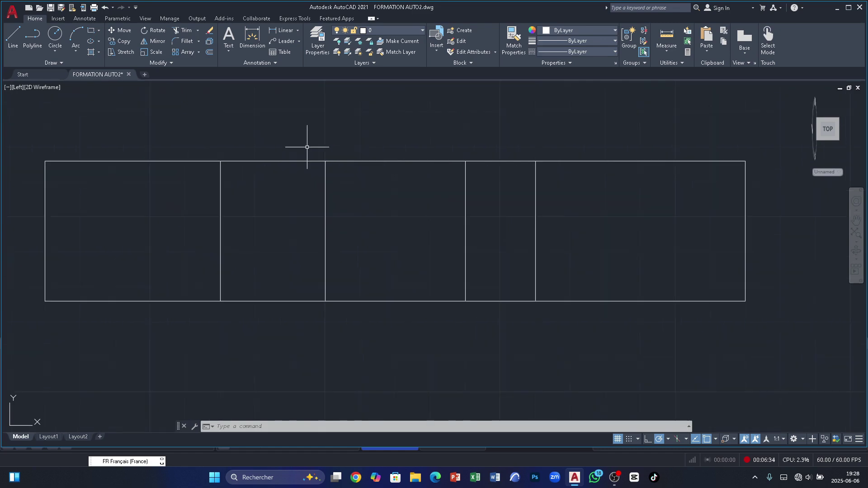
pyautogui.click(465, 217)
pyautogui.click(326, 210)
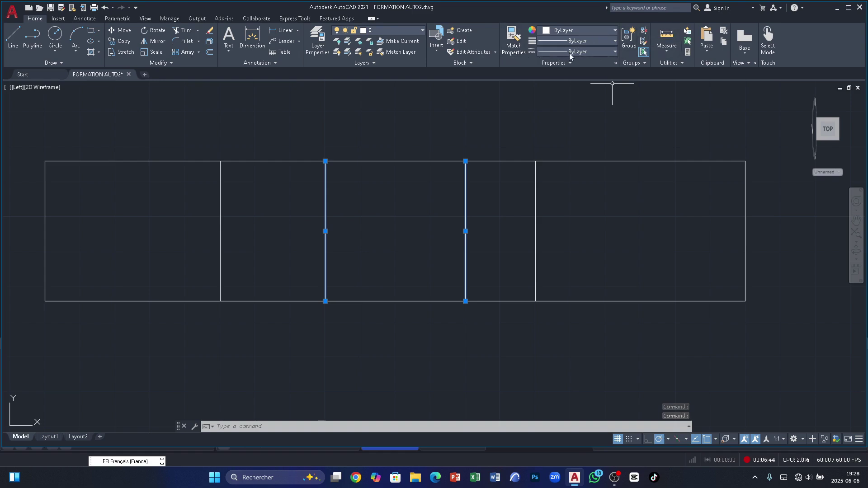
pyautogui.click(614, 52)
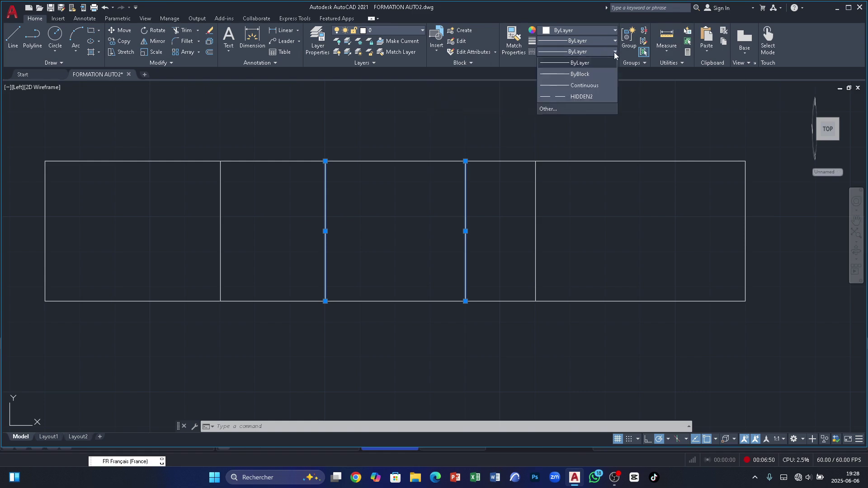
pyautogui.click(591, 96)
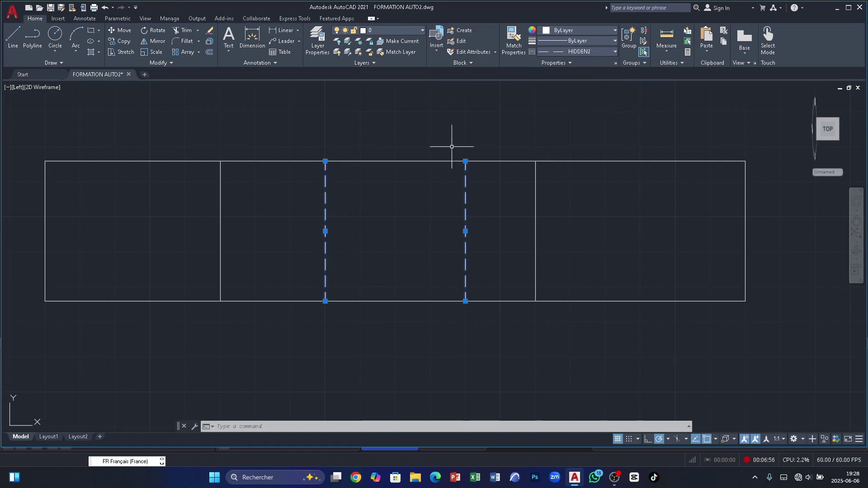
pyautogui.press('Escape')
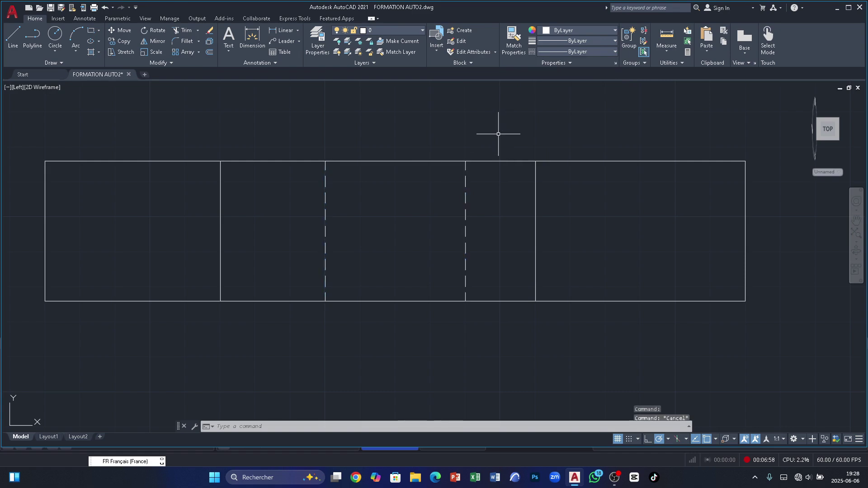
# Compare the upper view with the front view to find edges that are not projected yet.
pyautogui.scroll(-4, 465, 186)
pyautogui.scroll(-3, 453, 178)
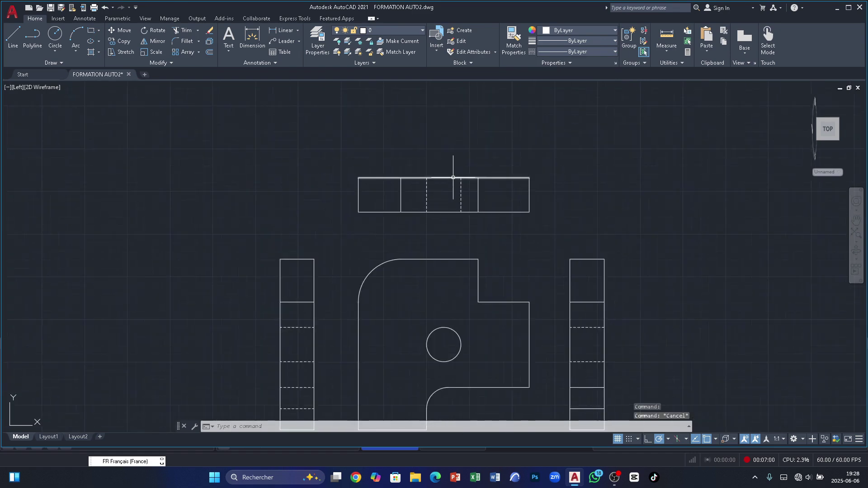
pyautogui.scroll(-2, 461, 157)
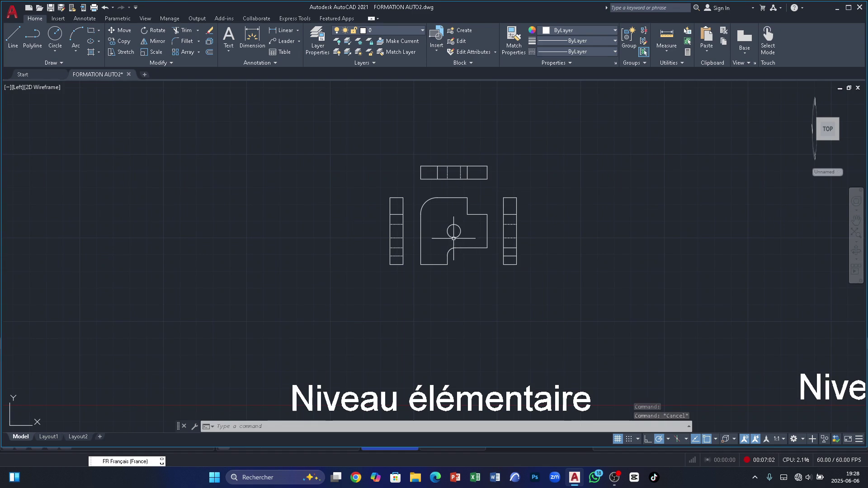
pyautogui.scroll(2, 454, 172)
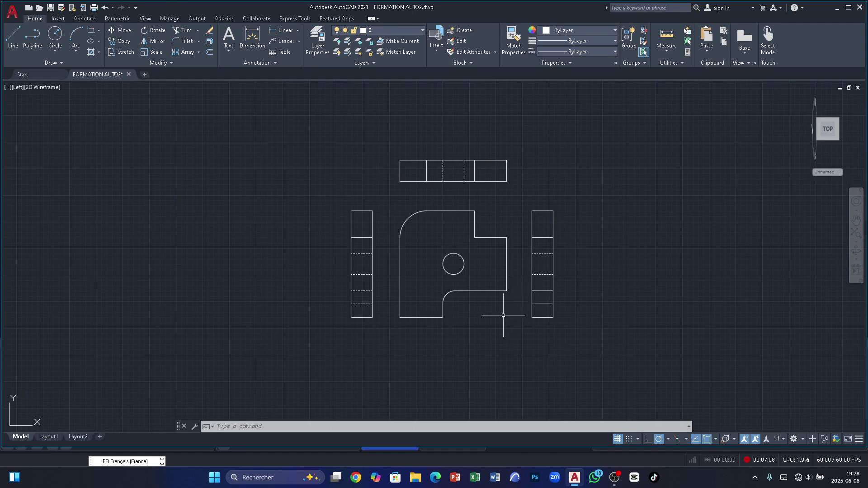
pyautogui.scroll(4, 503, 315)
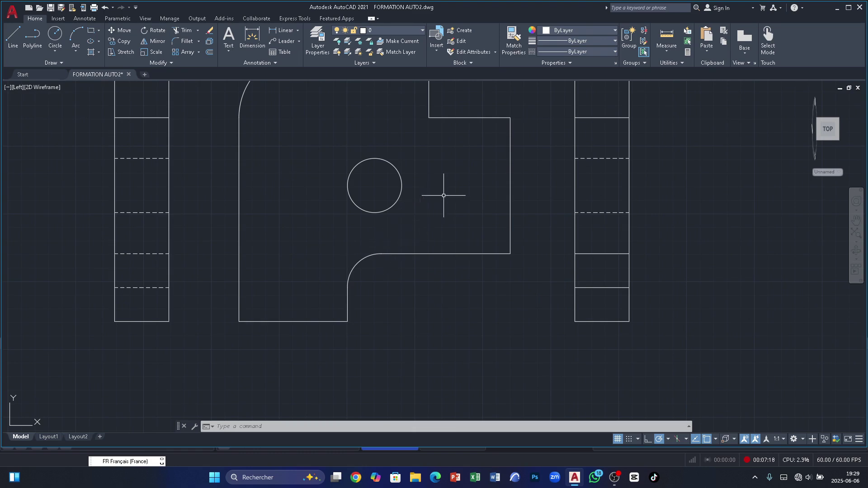
pyautogui.scroll(-2, 424, 229)
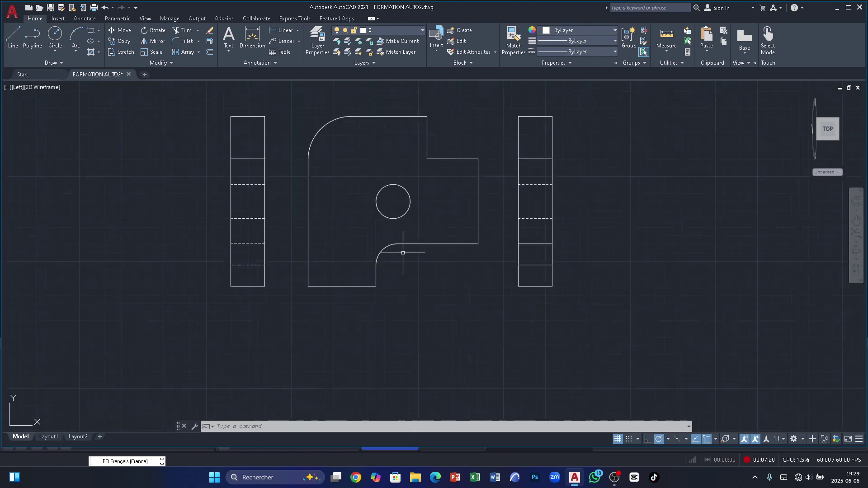
pyautogui.scroll(-3, 403, 253)
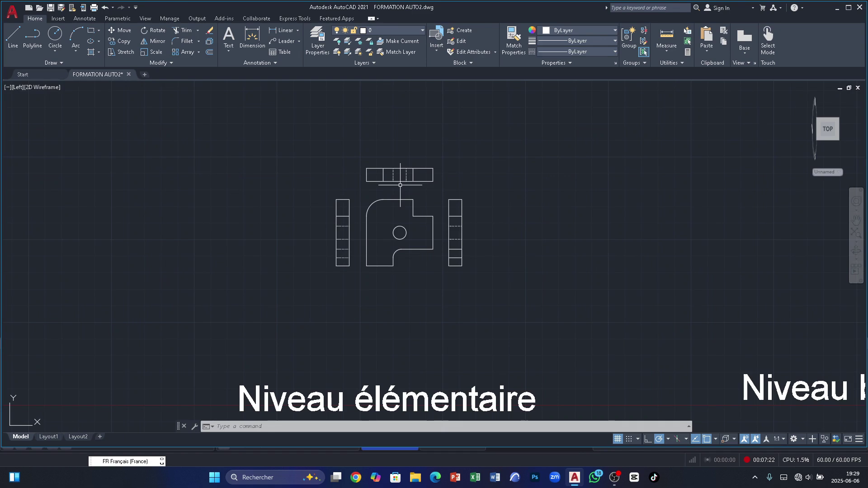
# Draw a vertical line across the upper rectangle, aligned with the upper endpoint of the front view's small lower arc.
pyautogui.scroll(2, 401, 185)
pyautogui.write('l')
pyautogui.press('Return')
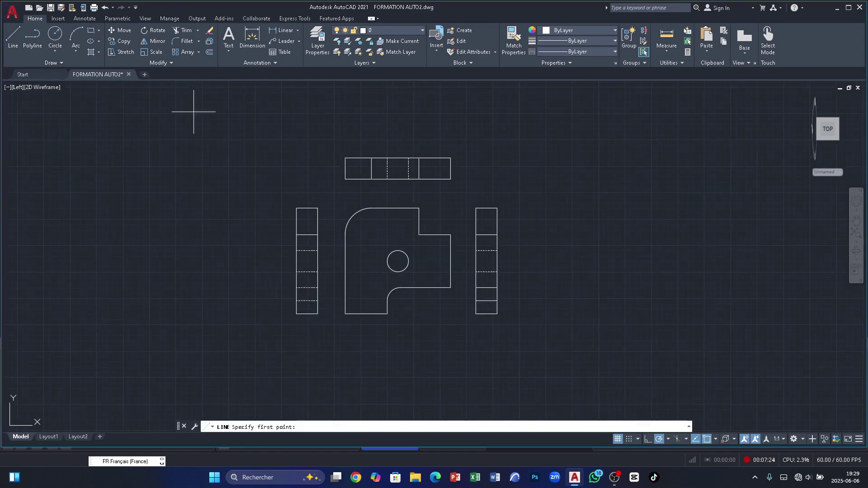
pyautogui.scroll(2, 423, 300)
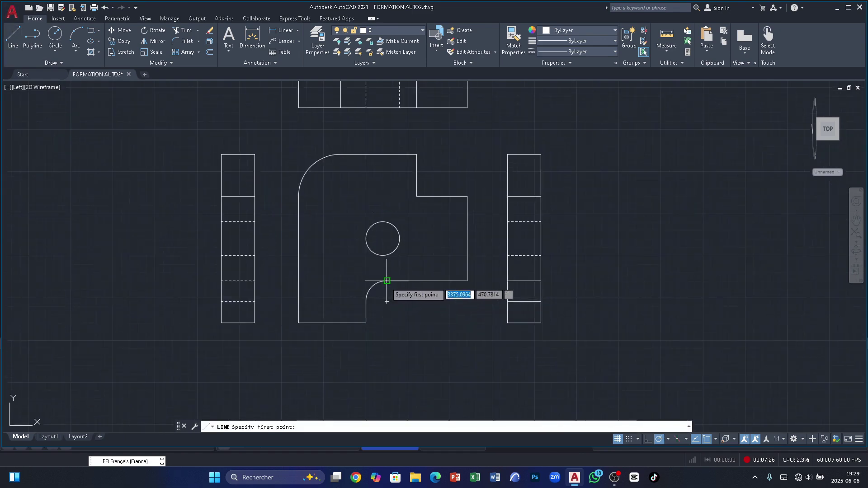
pyautogui.click(387, 109)
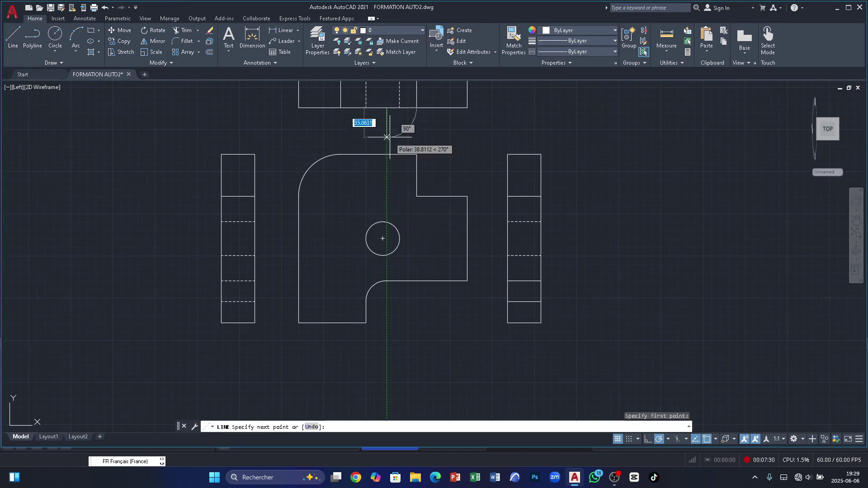
pyautogui.scroll(-4, 387, 135)
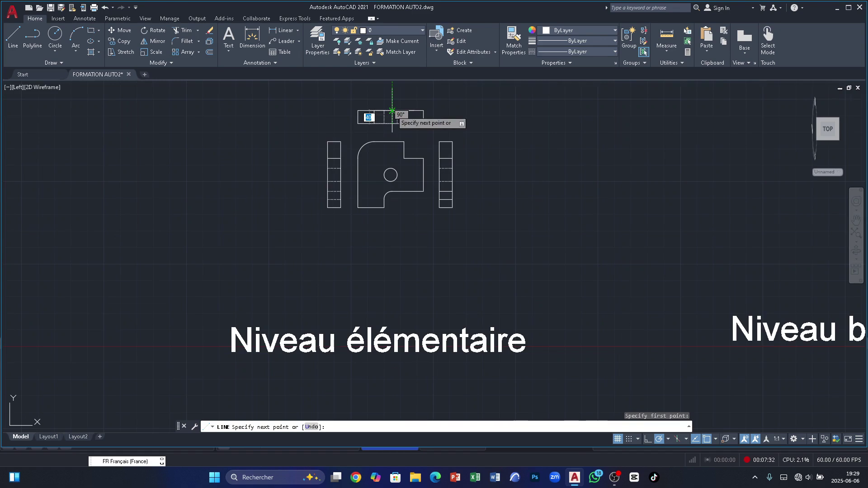
pyautogui.scroll(8, 393, 110)
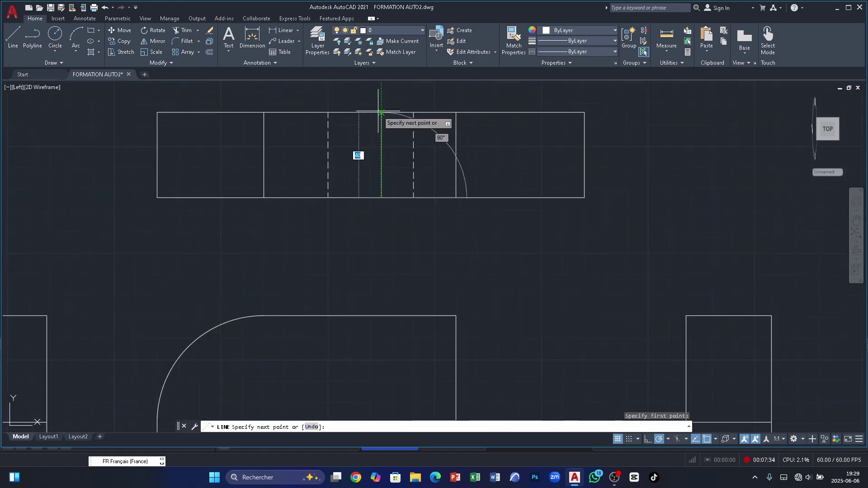
pyautogui.click(381, 111)
pyautogui.press('Return')
pyautogui.scroll(-2, 432, 106)
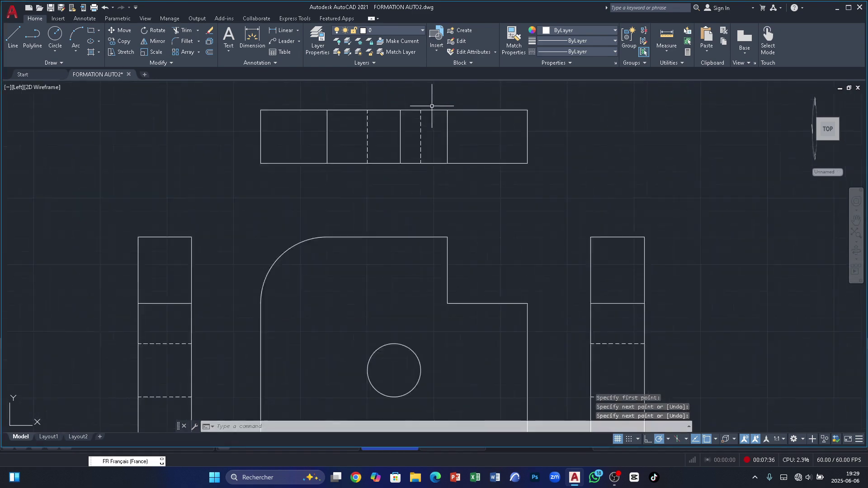
pyautogui.scroll(-2, 432, 106)
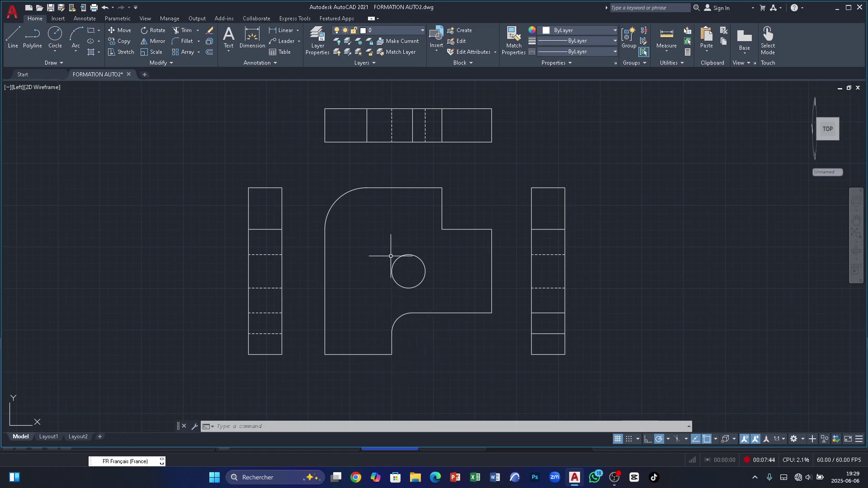
pyautogui.click(12, 37)
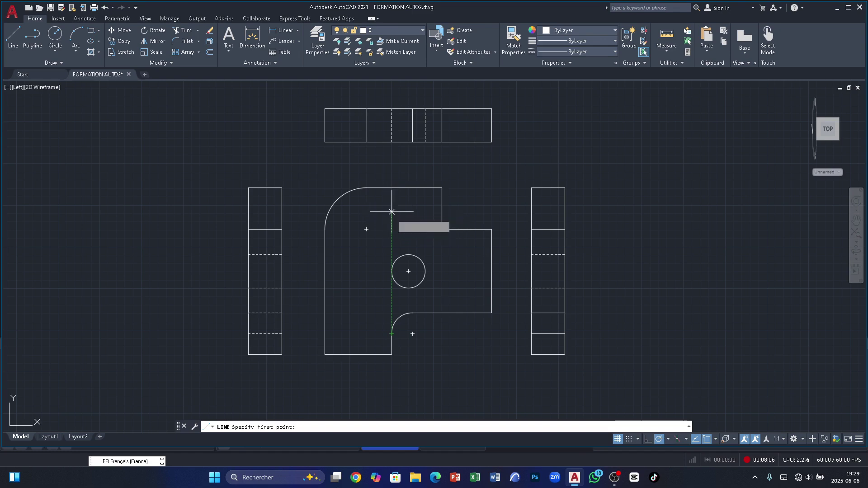
pyautogui.press('Escape')
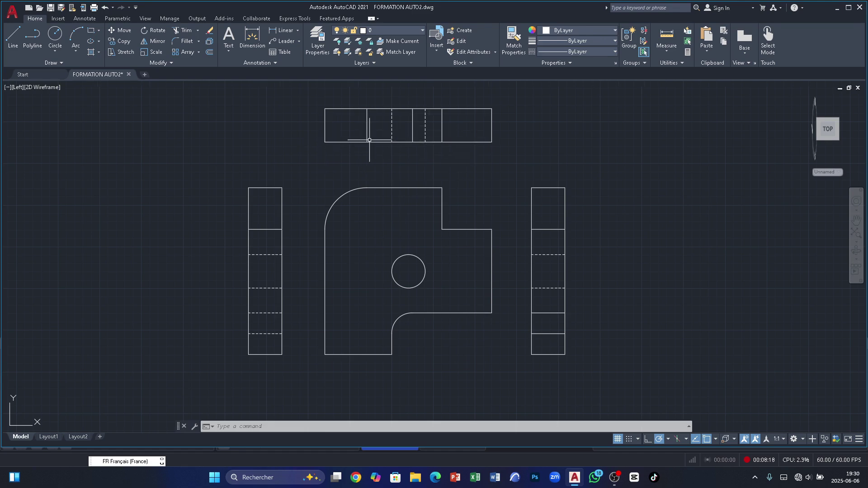
# Copy the complete upper view straight down to below the front view, keeping it vertically aligned with the front view's edges.
pyautogui.scroll(-2, 369, 141)
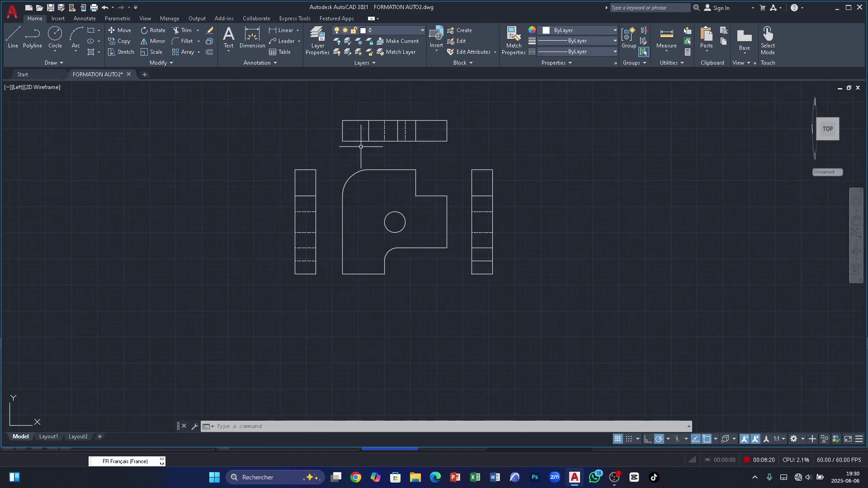
pyautogui.click(330, 105)
pyautogui.click(473, 150)
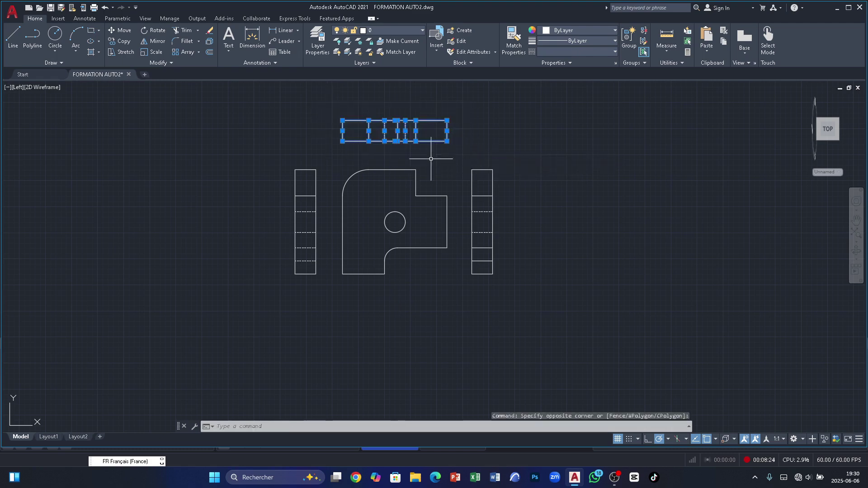
pyautogui.click(110, 41)
pyautogui.click(343, 140)
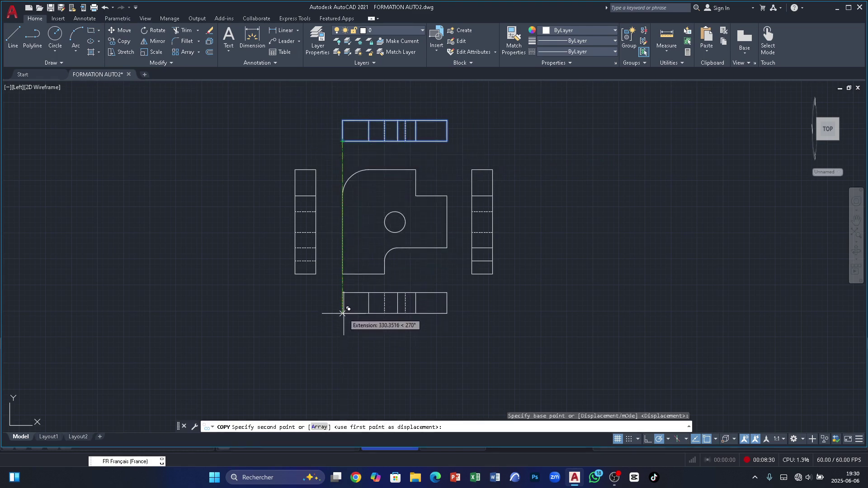
pyautogui.press('Escape')
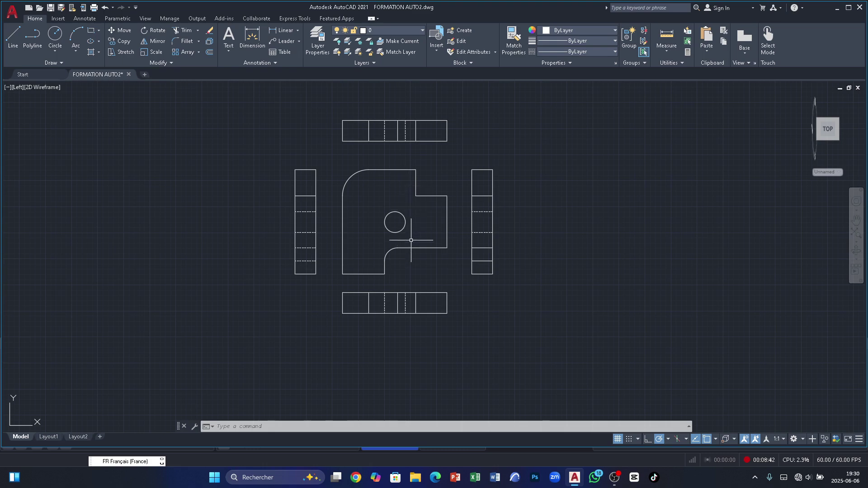
# Set the linetype of the lower view's line aligned with the end of the front view's large arc to HIDDEN2.
pyautogui.scroll(2, 411, 242)
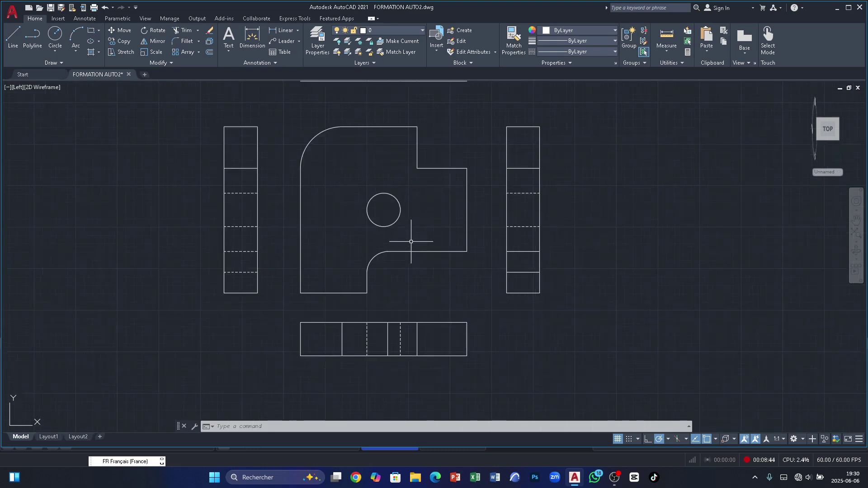
pyautogui.scroll(-2, 394, 269)
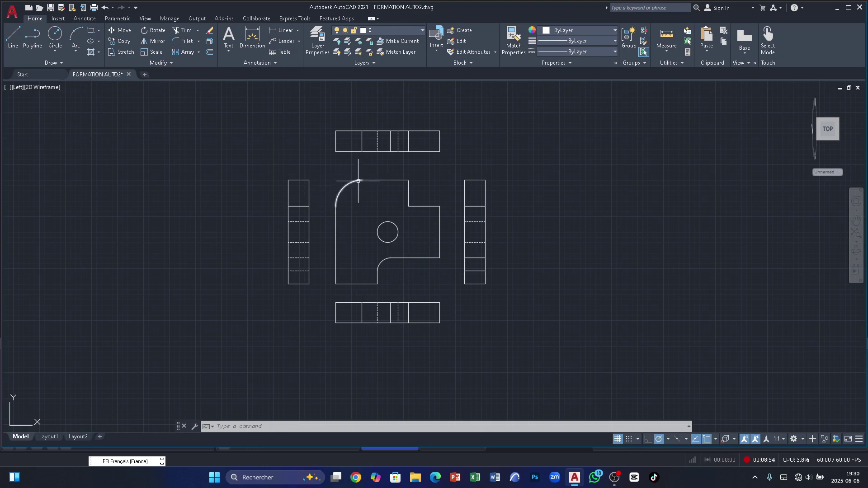
pyautogui.click(361, 311)
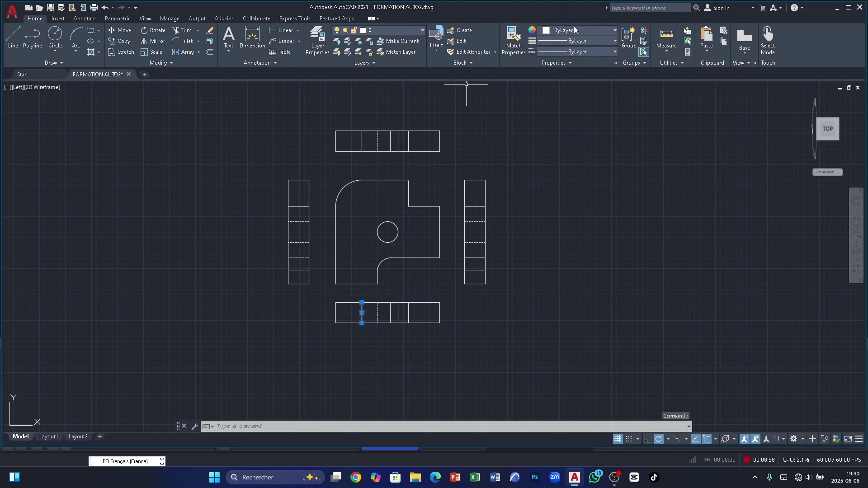
pyautogui.click(615, 52)
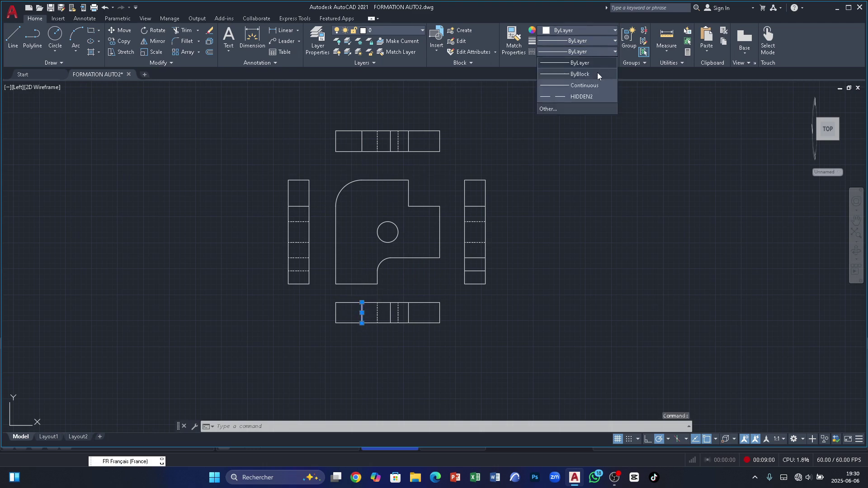
pyautogui.click(583, 97)
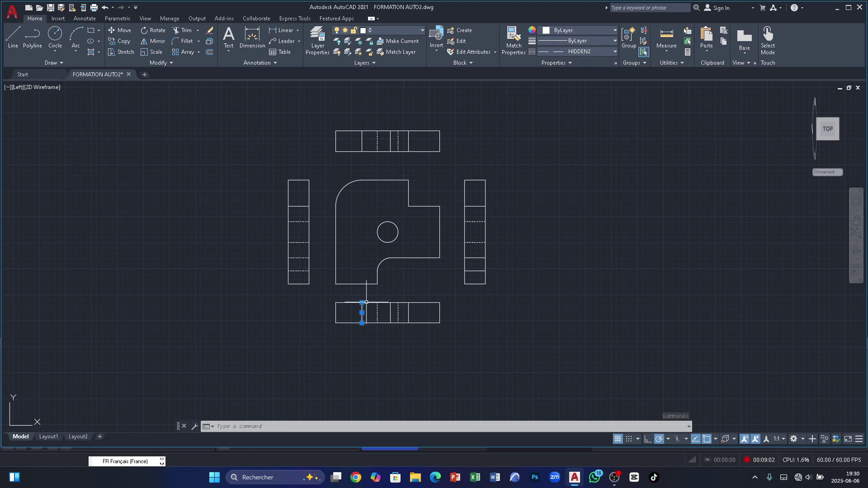
pyautogui.scroll(2, 390, 282)
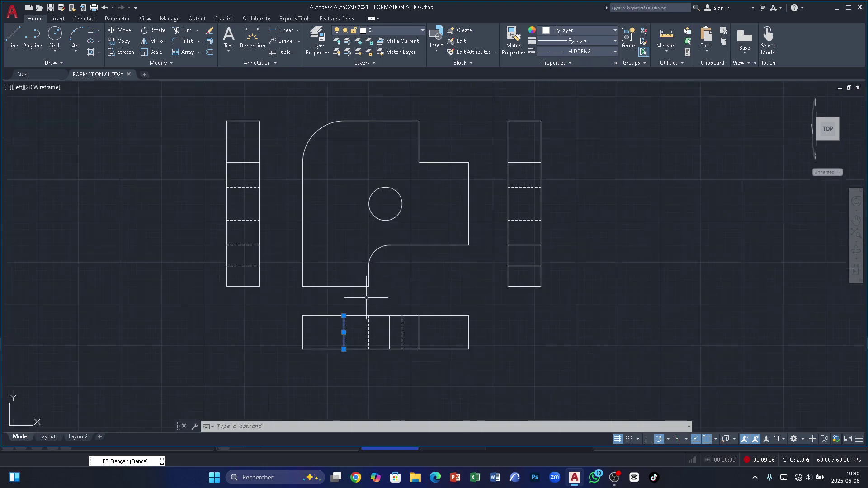
pyautogui.press('Escape')
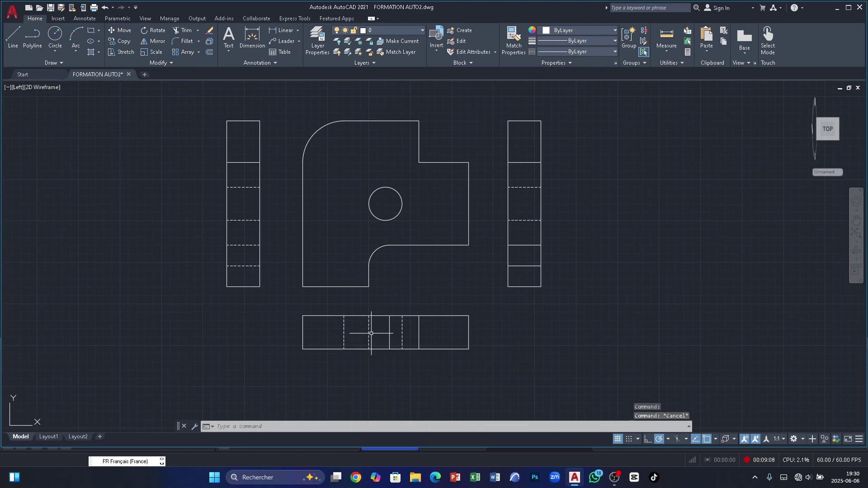
# Set the linetype of the lower view's dashed line aligned with the front view's lower vertical edge to Continuous.
pyautogui.click(369, 335)
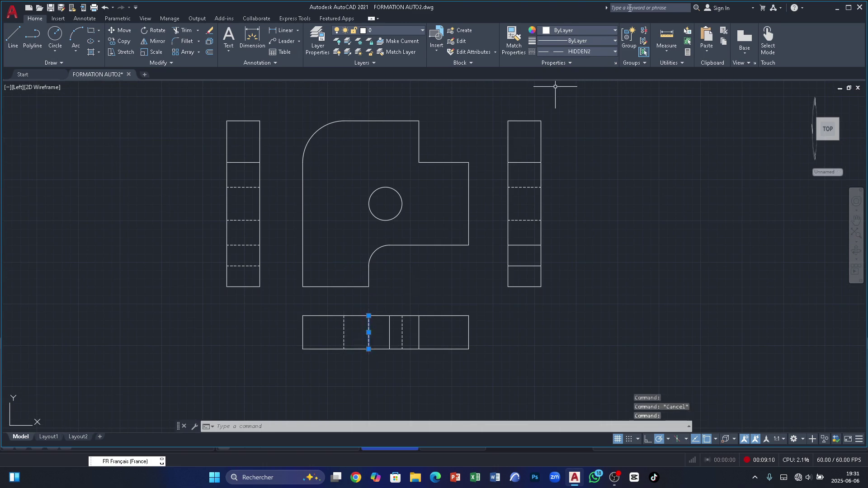
pyautogui.click(615, 52)
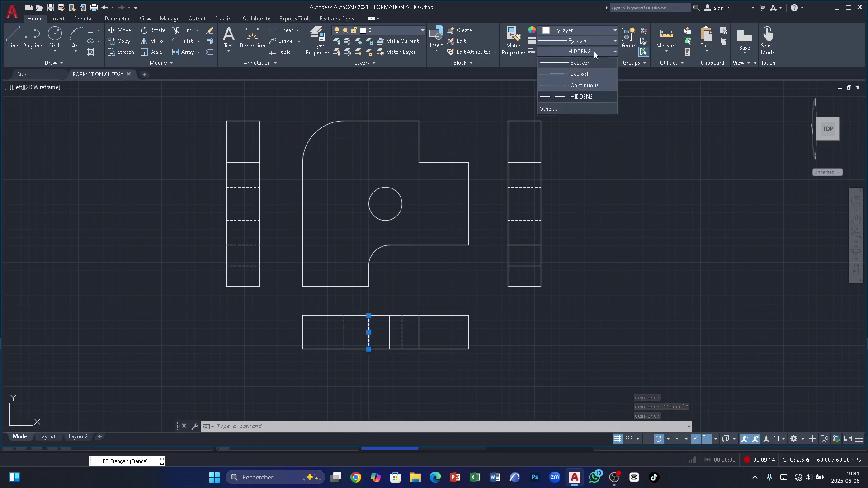
pyautogui.click(590, 85)
pyautogui.press('Escape')
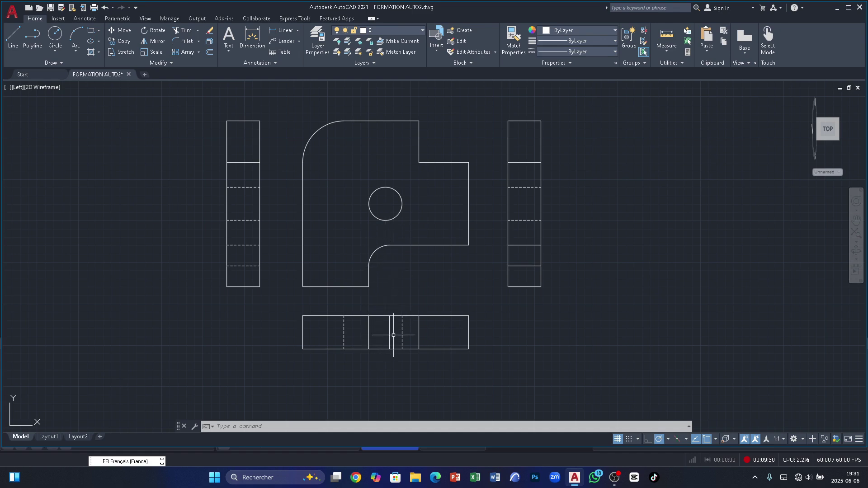
# Set the linetype of the upper view's solid line between the two dashed circle projections to HIDDEN2.
pyautogui.scroll(-2, 390, 332)
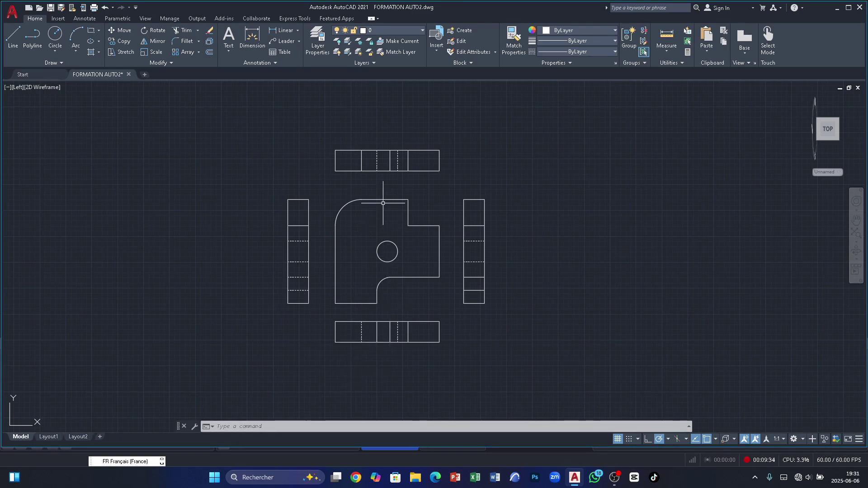
pyautogui.scroll(5, 390, 151)
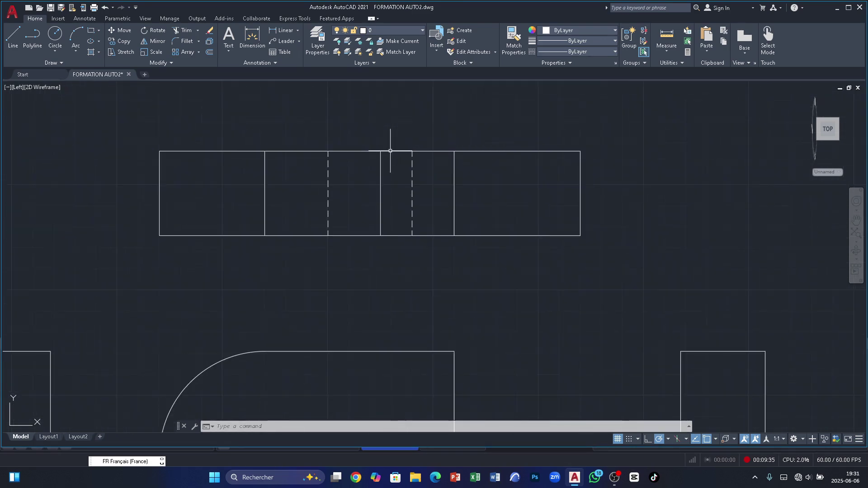
pyautogui.click(380, 182)
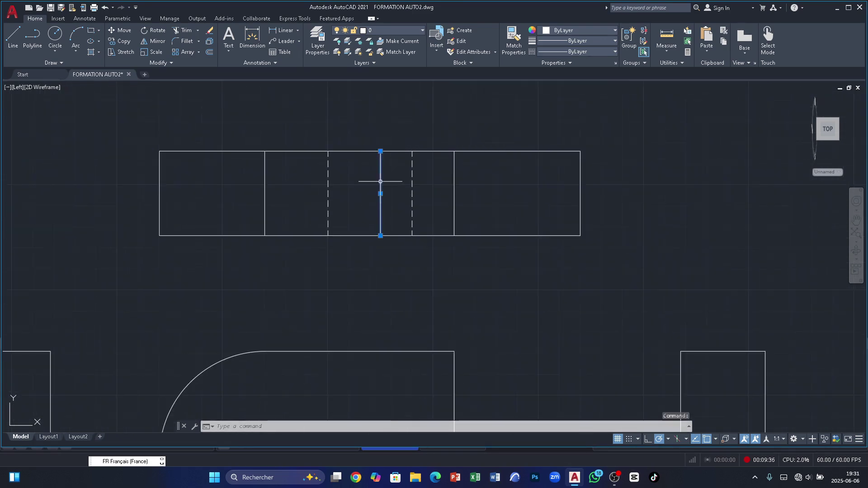
pyautogui.click(616, 51)
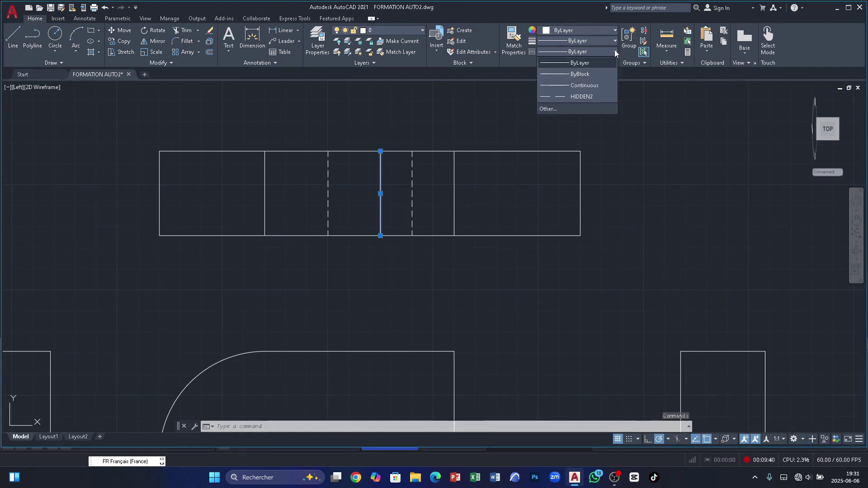
pyautogui.click(580, 96)
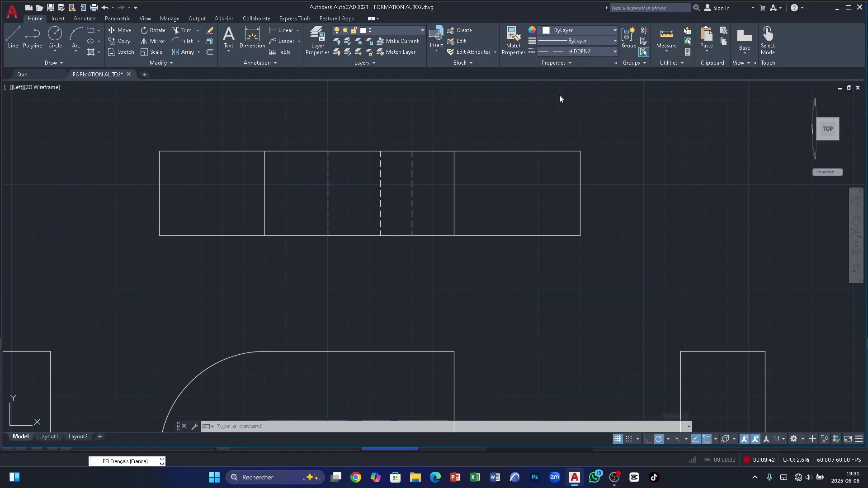
pyautogui.press('Escape')
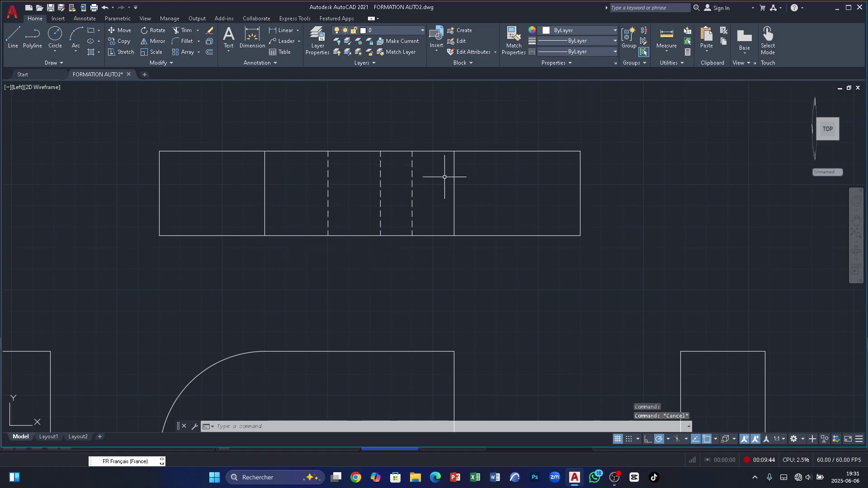
pyautogui.scroll(-3, 441, 171)
pyautogui.scroll(4, 425, 362)
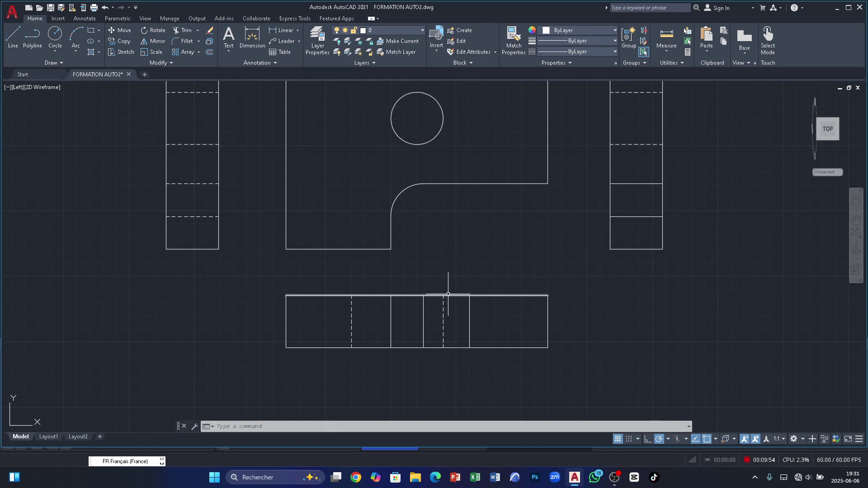
pyautogui.click(13, 36)
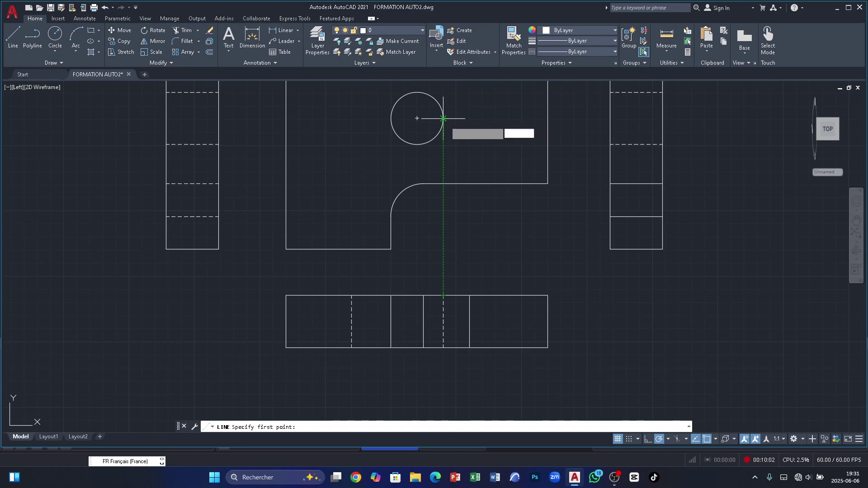
pyautogui.press('Escape')
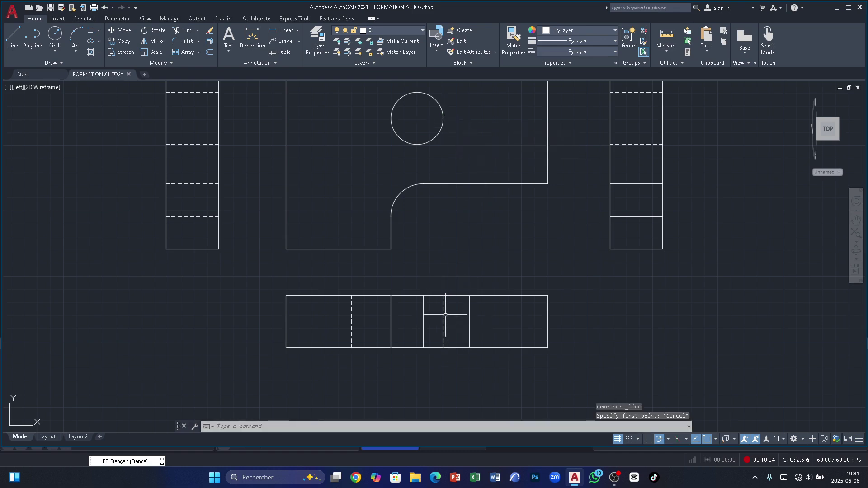
# Set the linetype of the lower view's line aligned with the front view's upper notch edge to HIDDEN2.
pyautogui.scroll(-2, 445, 292)
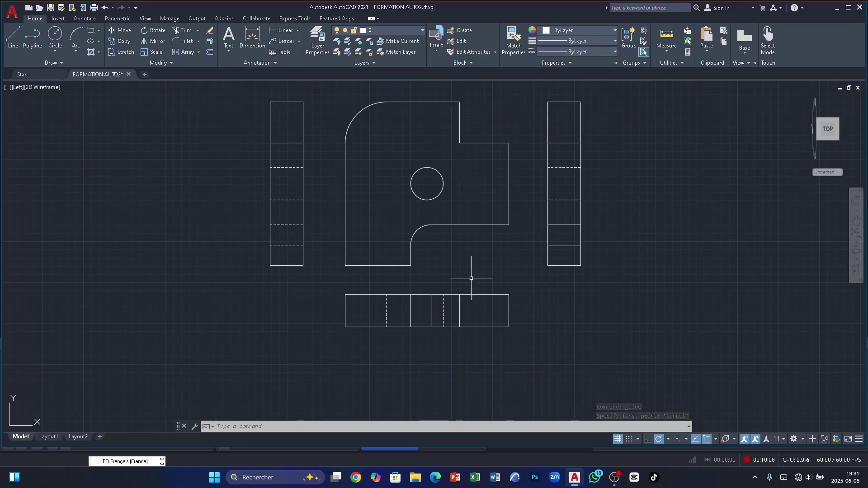
pyautogui.scroll(6, 461, 316)
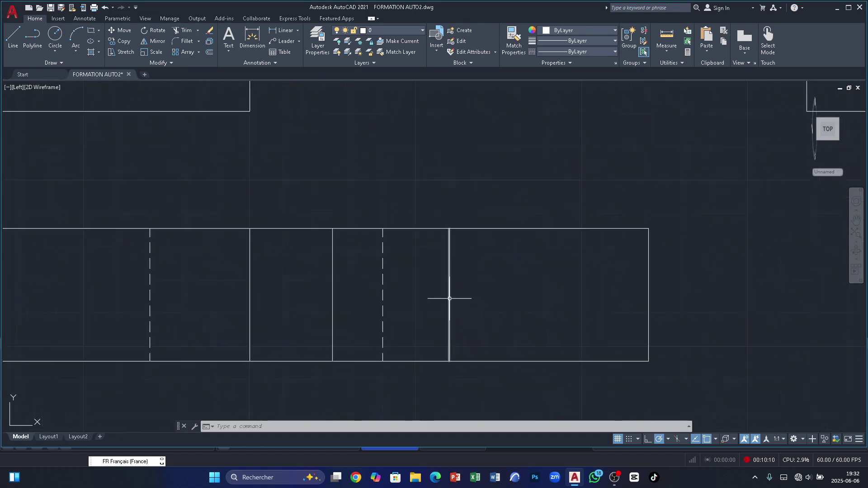
pyautogui.click(449, 299)
pyautogui.scroll(-4, 404, 245)
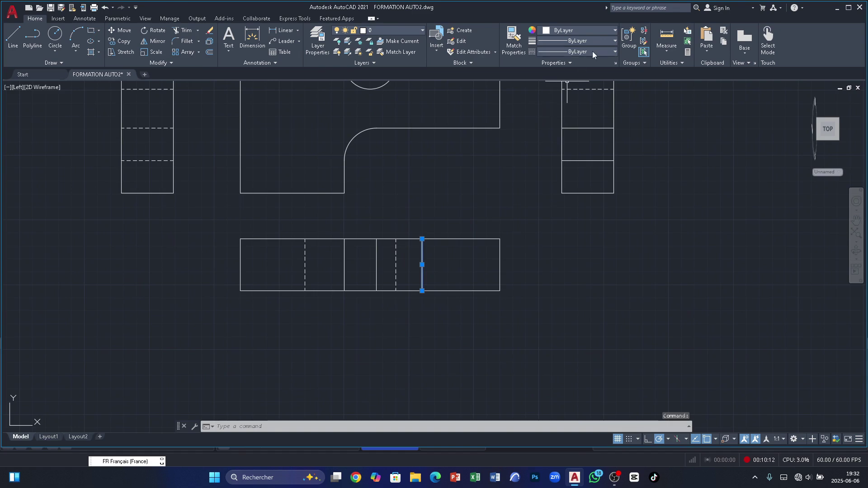
pyautogui.click(615, 51)
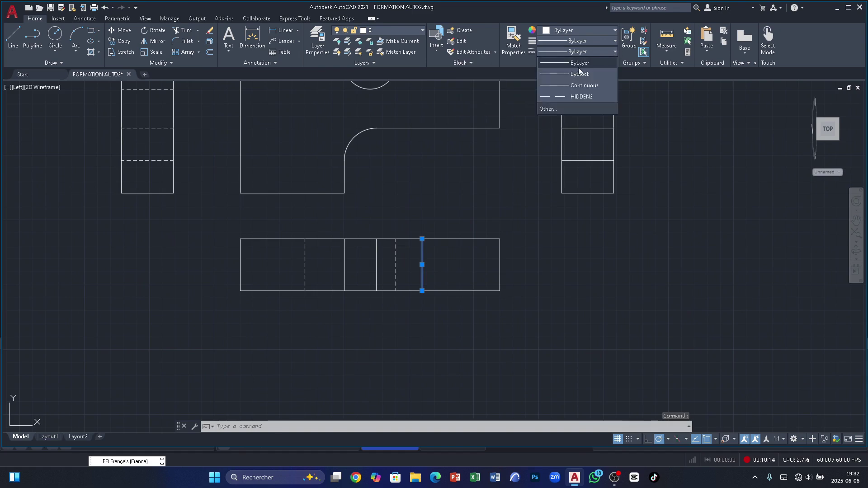
pyautogui.click(582, 97)
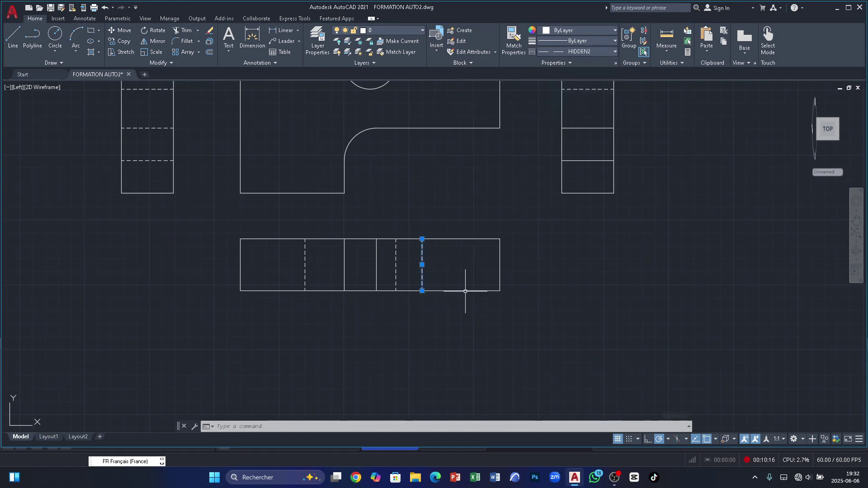
pyautogui.press('Escape')
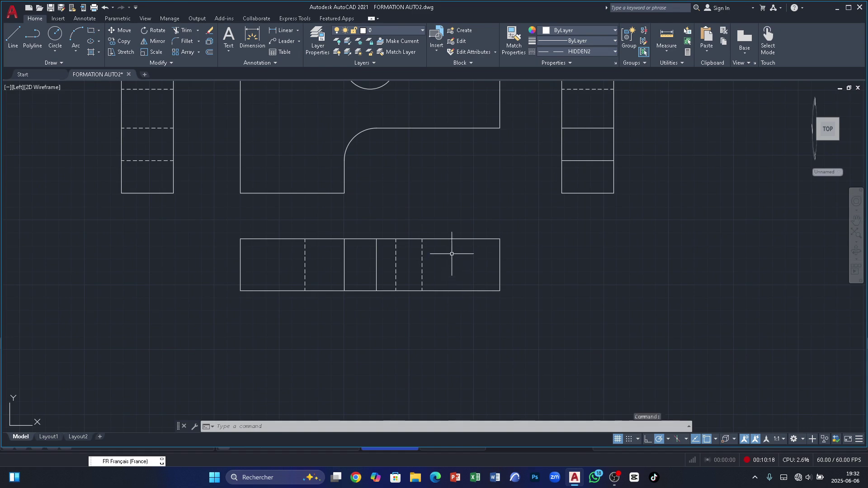
pyautogui.press('Escape')
pyautogui.scroll(-2, 427, 324)
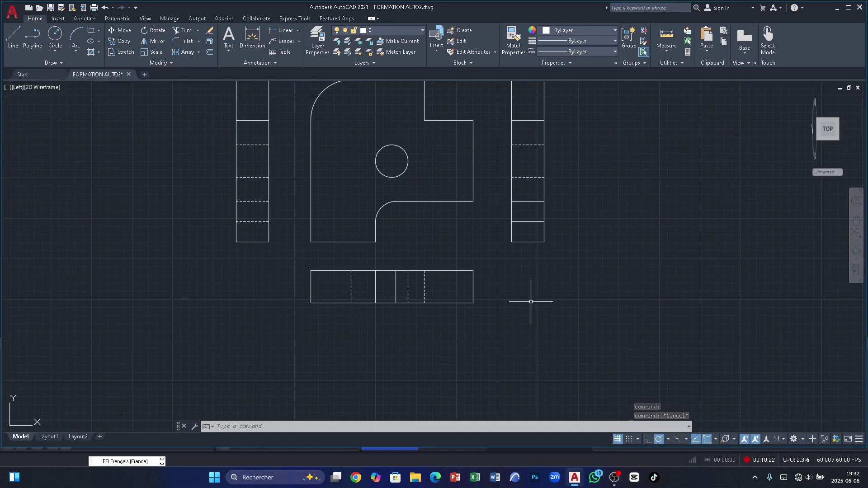
pyautogui.scroll(-4, 478, 319)
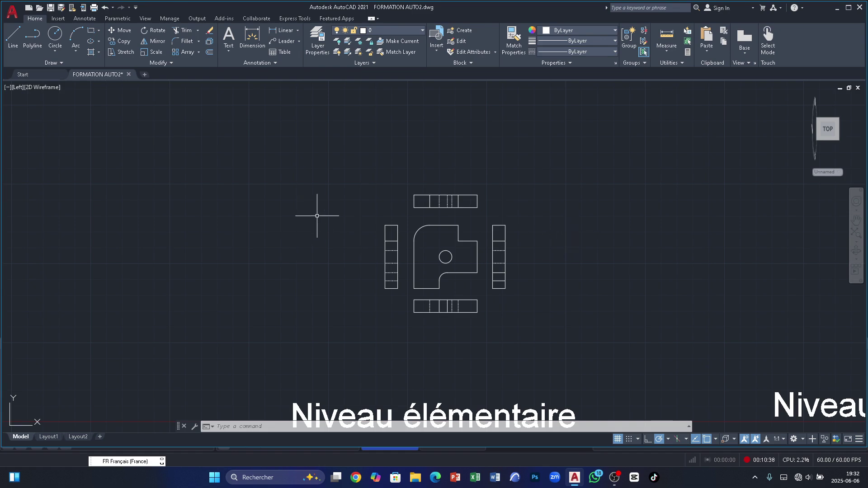
pyautogui.scroll(-2, 297, 209)
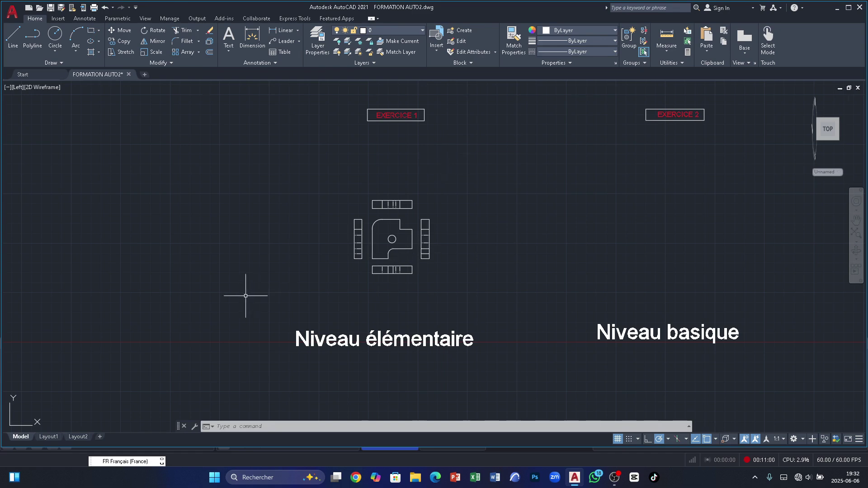
pyautogui.scroll(-2, 246, 295)
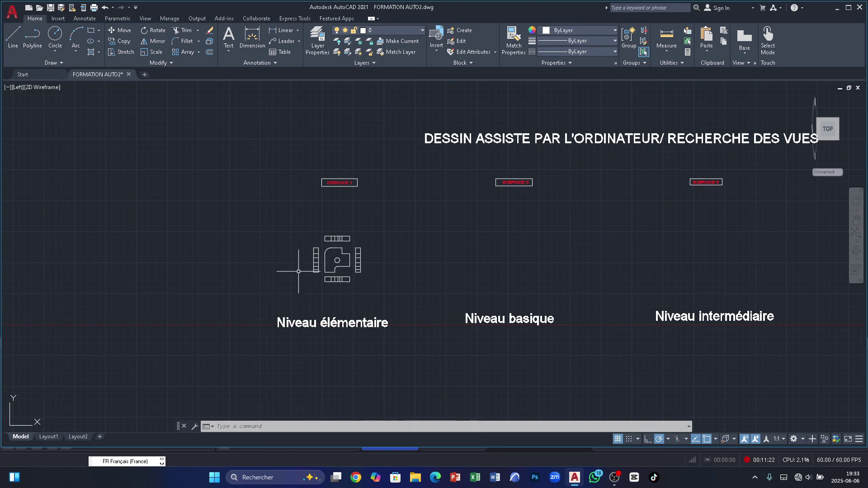
pyautogui.scroll(-3, 202, 219)
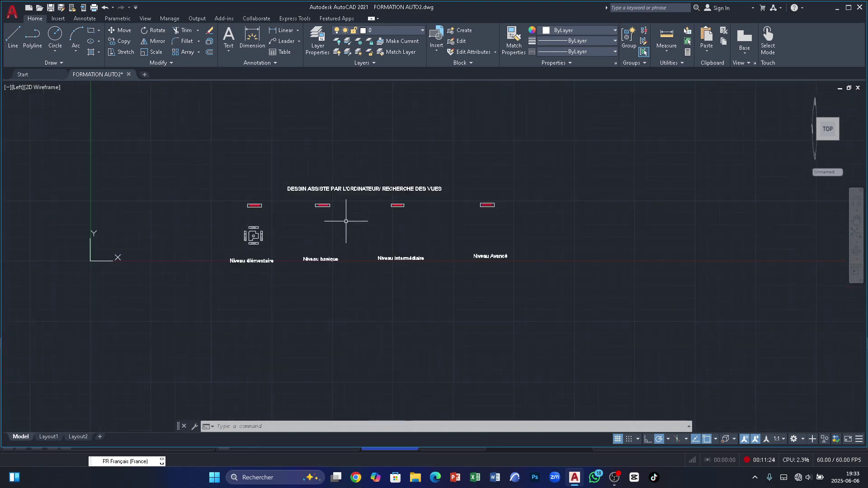
pyautogui.scroll(2, 356, 217)
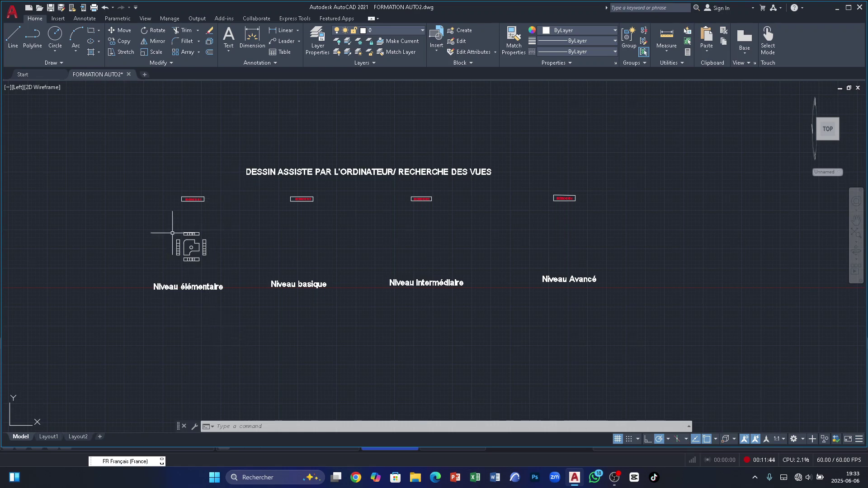
# Review the Exercice 1 front view with its four surrounding views, up close and within the full exercise layout.
pyautogui.scroll(2, 160, 248)
pyautogui.scroll(2, 160, 248)
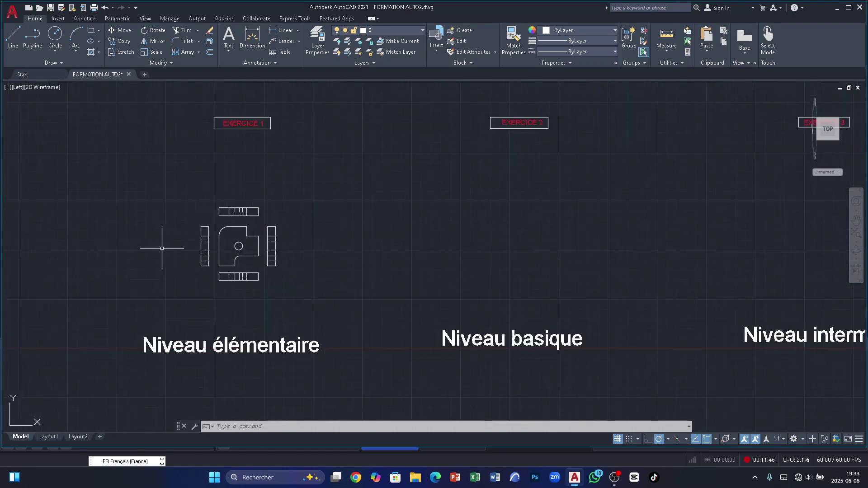
pyautogui.scroll(2, 199, 236)
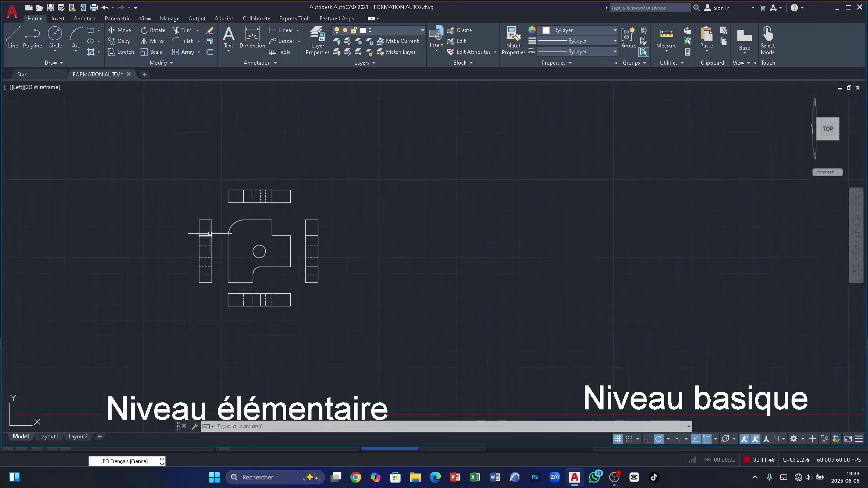
pyautogui.scroll(-2, 220, 188)
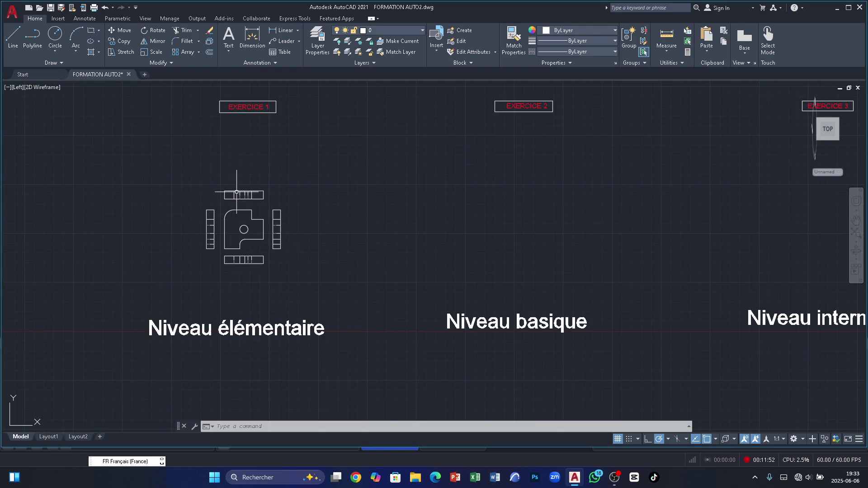
pyautogui.scroll(3, 238, 191)
pyautogui.scroll(-3, 204, 143)
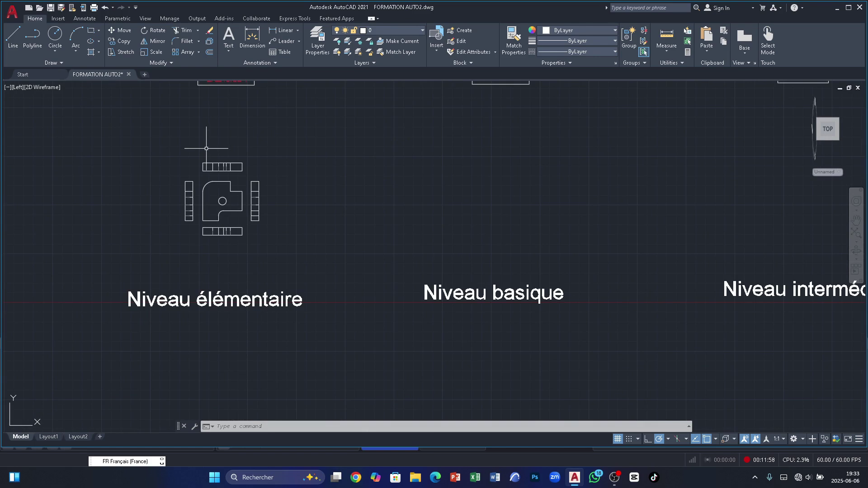
pyautogui.scroll(2, 208, 151)
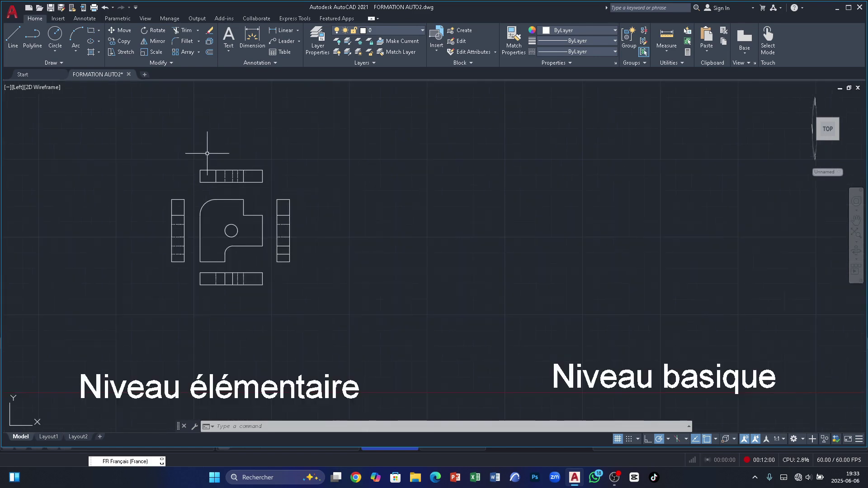
pyautogui.scroll(-2, 130, 187)
pyautogui.scroll(-4, 81, 173)
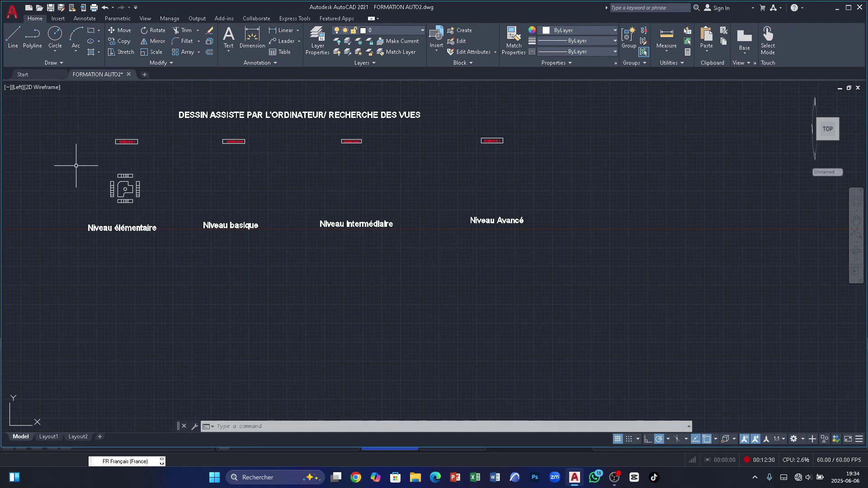
pyautogui.scroll(2, 58, 159)
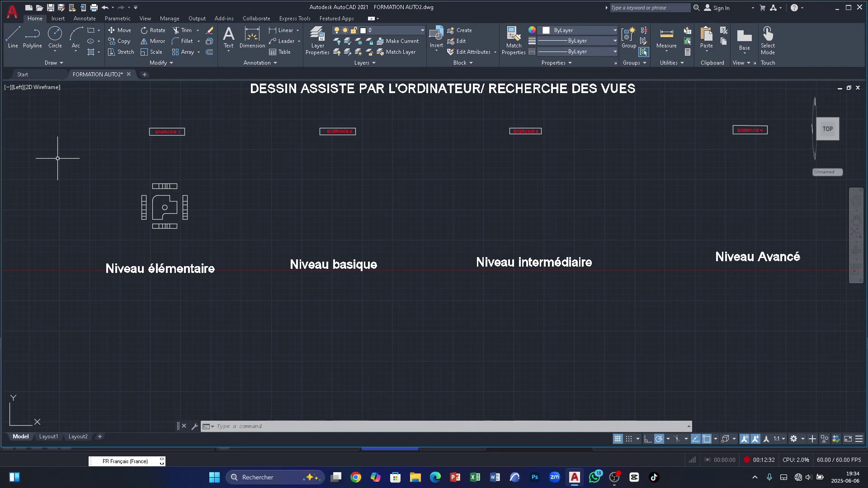